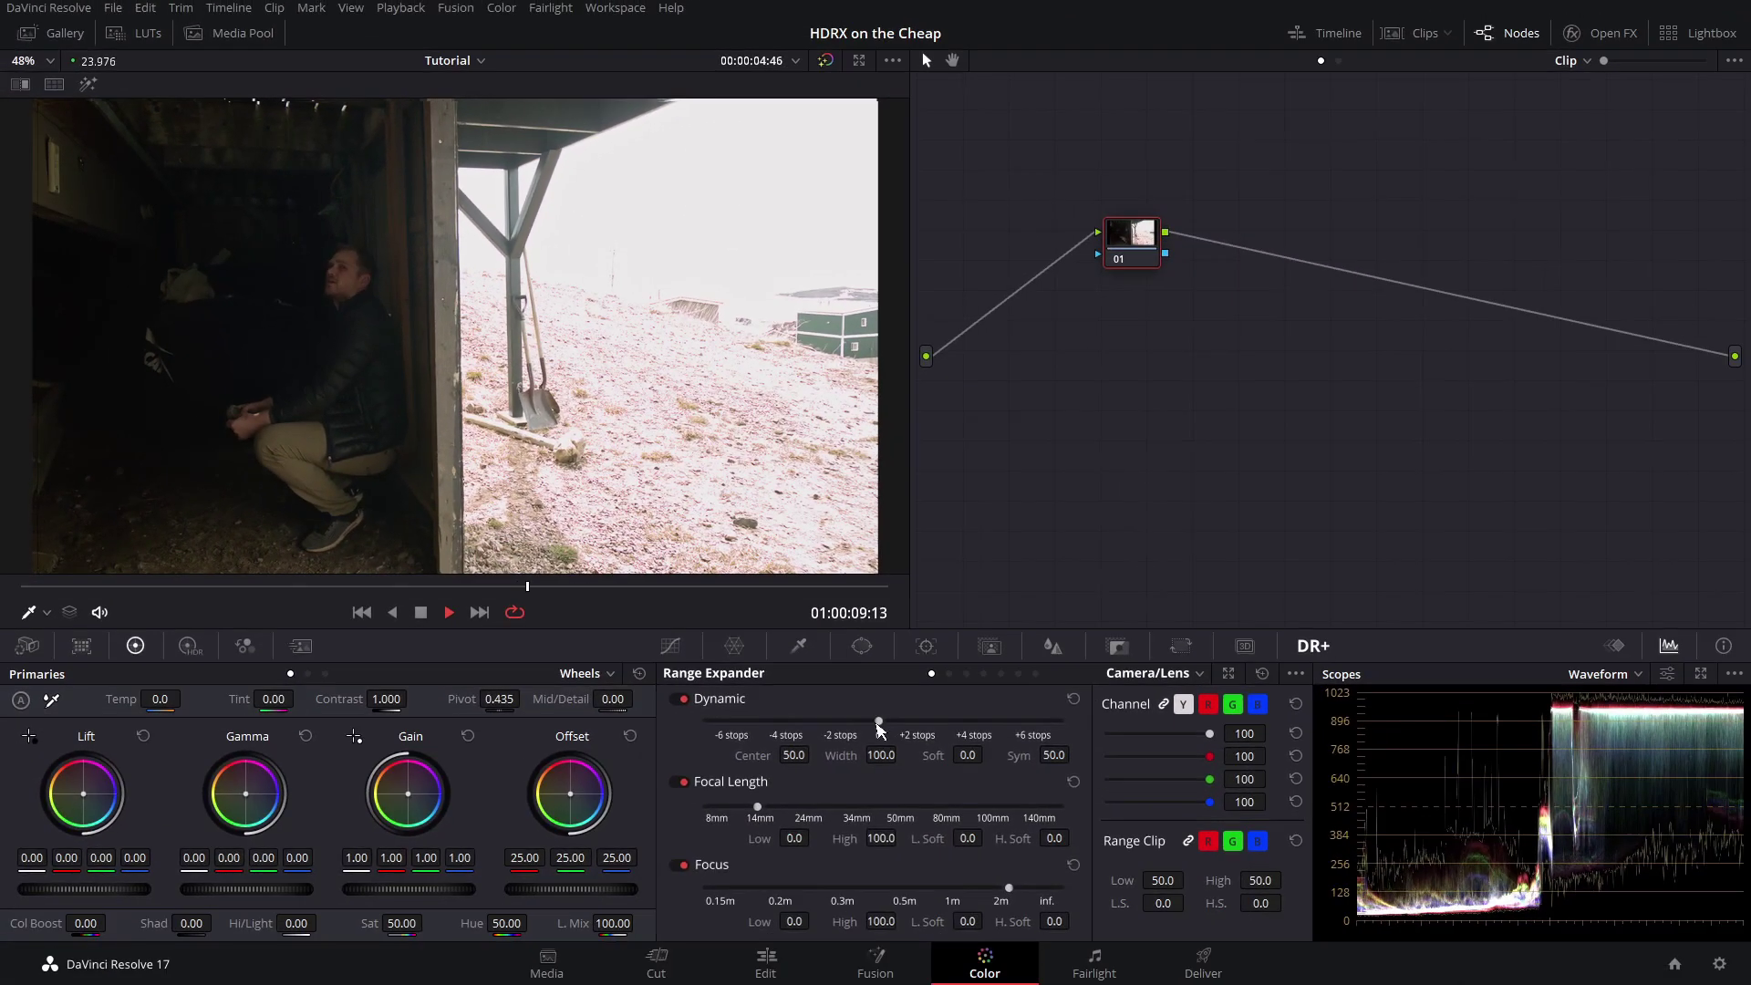
Step: Drag the Range Expander's Dynamic slider to about +5 stops to pull the outdoor highlights down
drag(1063, 840, 1137, 848)
drag(939, 728, 1038, 729)
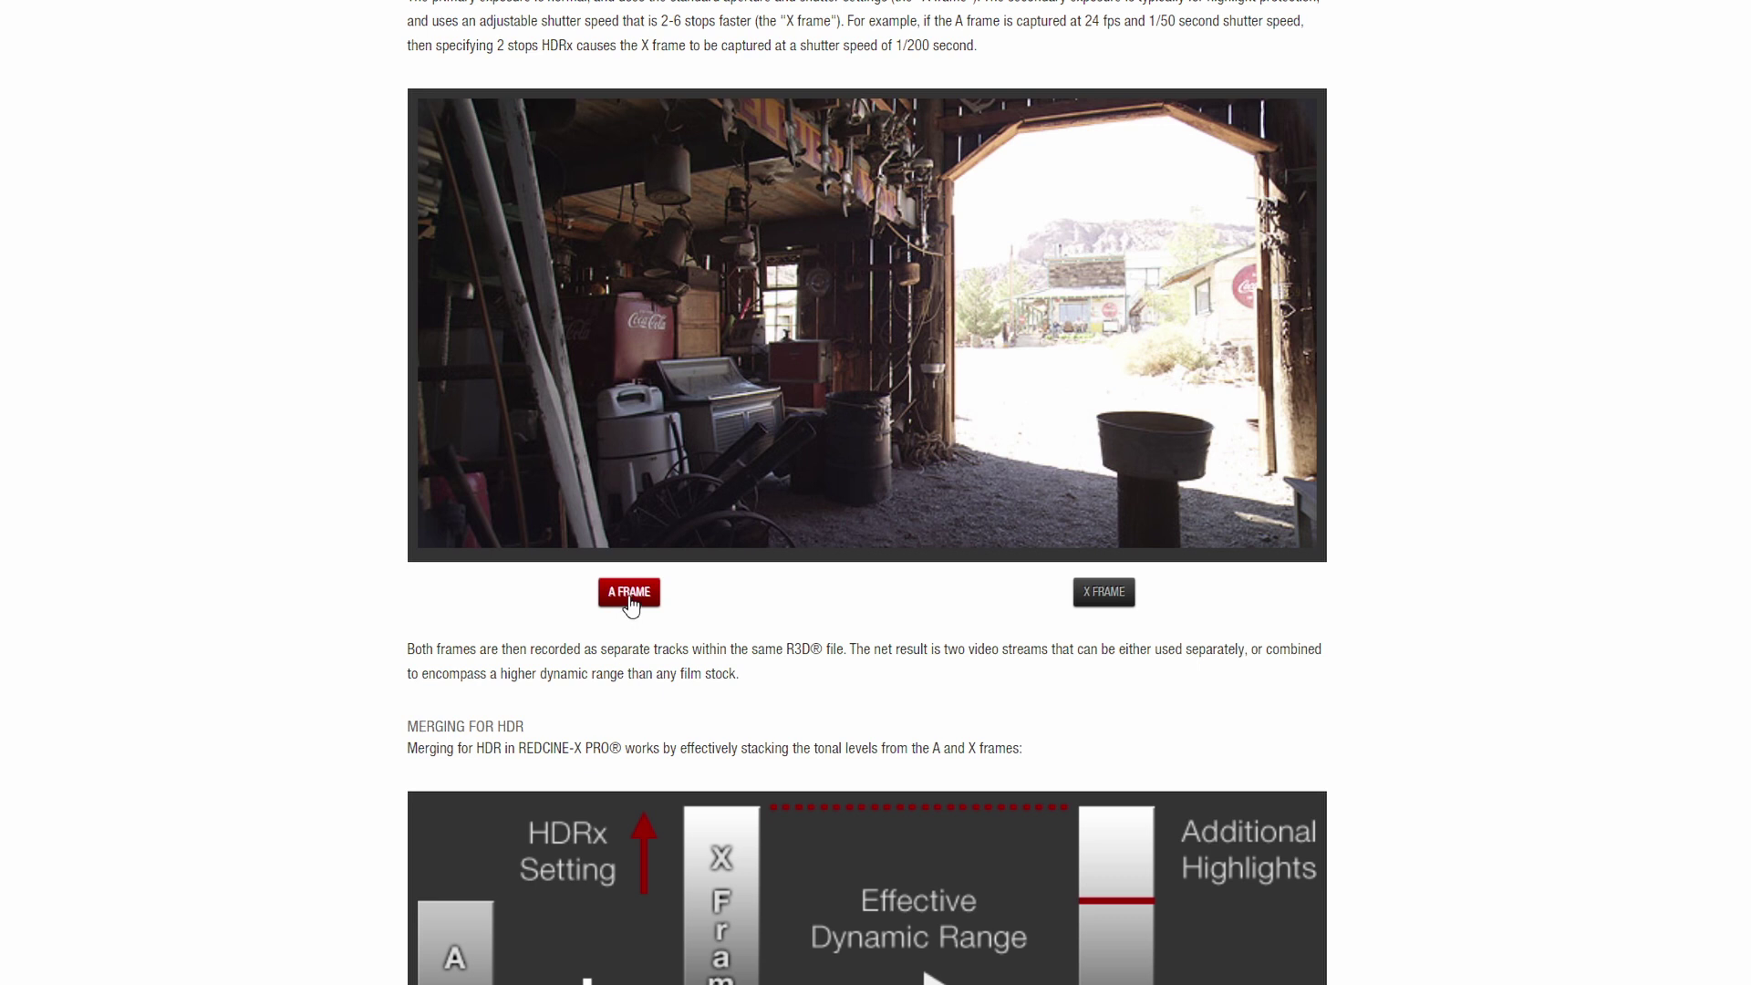
Step: Show the barn example's X-frame exposure and scroll to the Merging for HDR diagram
click(1100, 602)
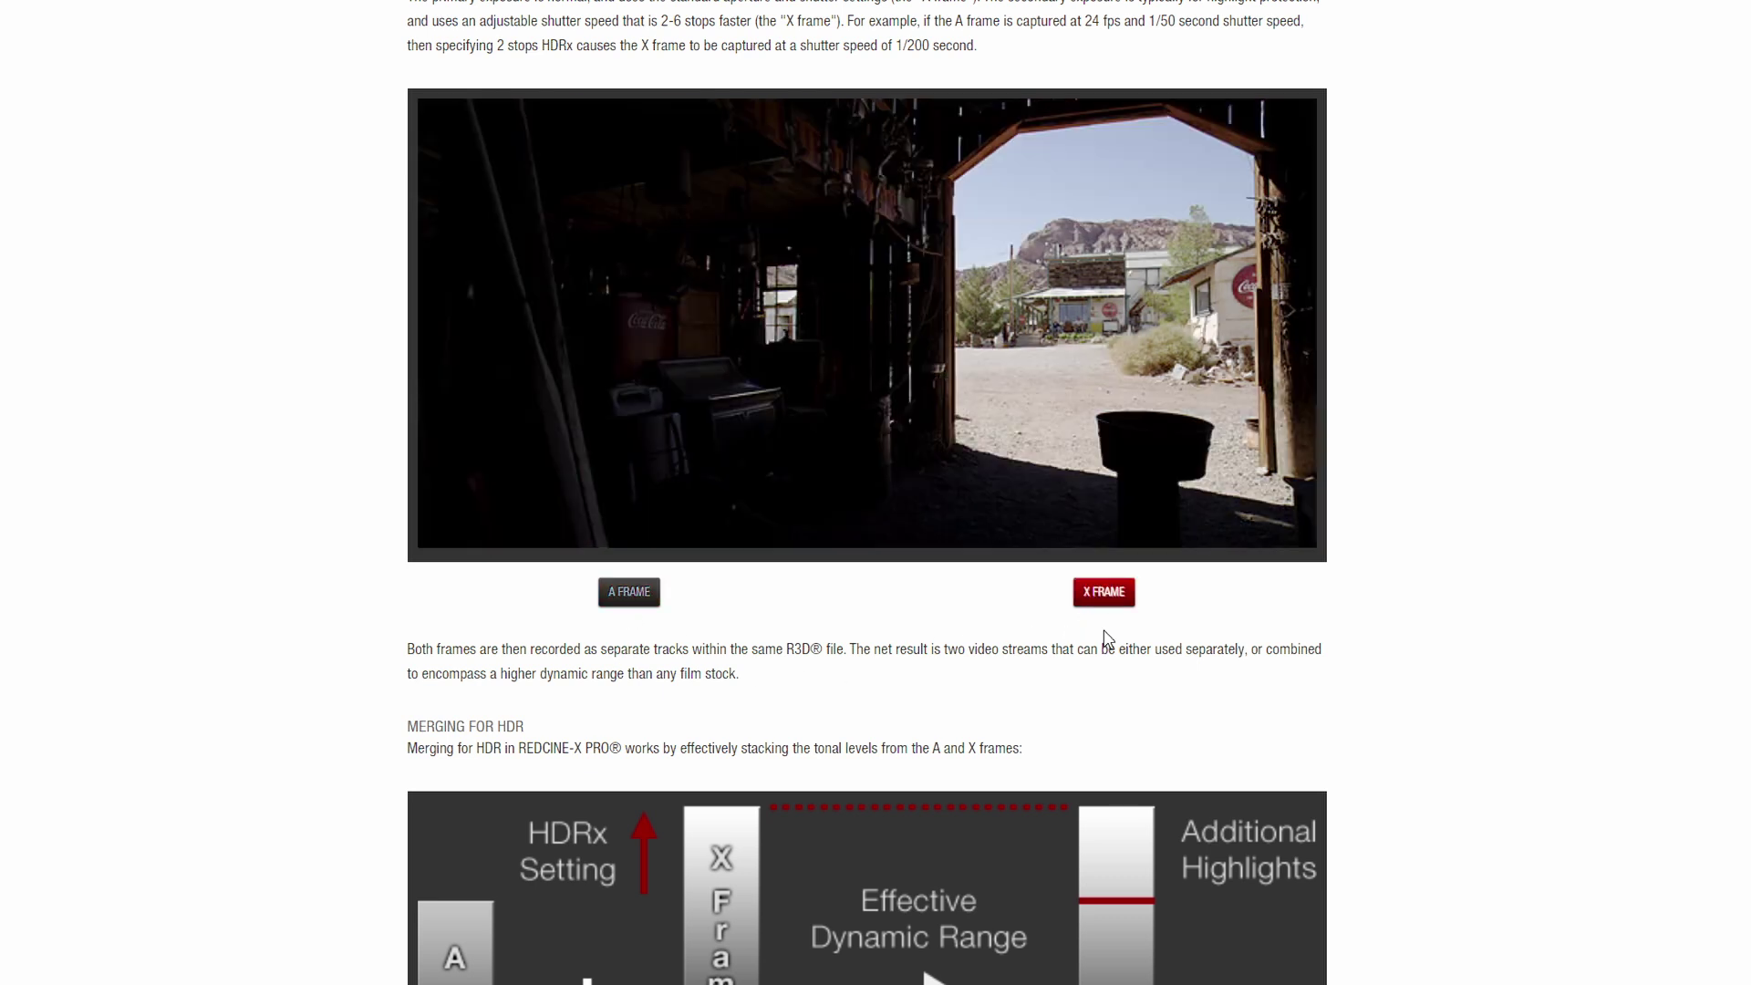
scroll(1105, 636, down, 3)
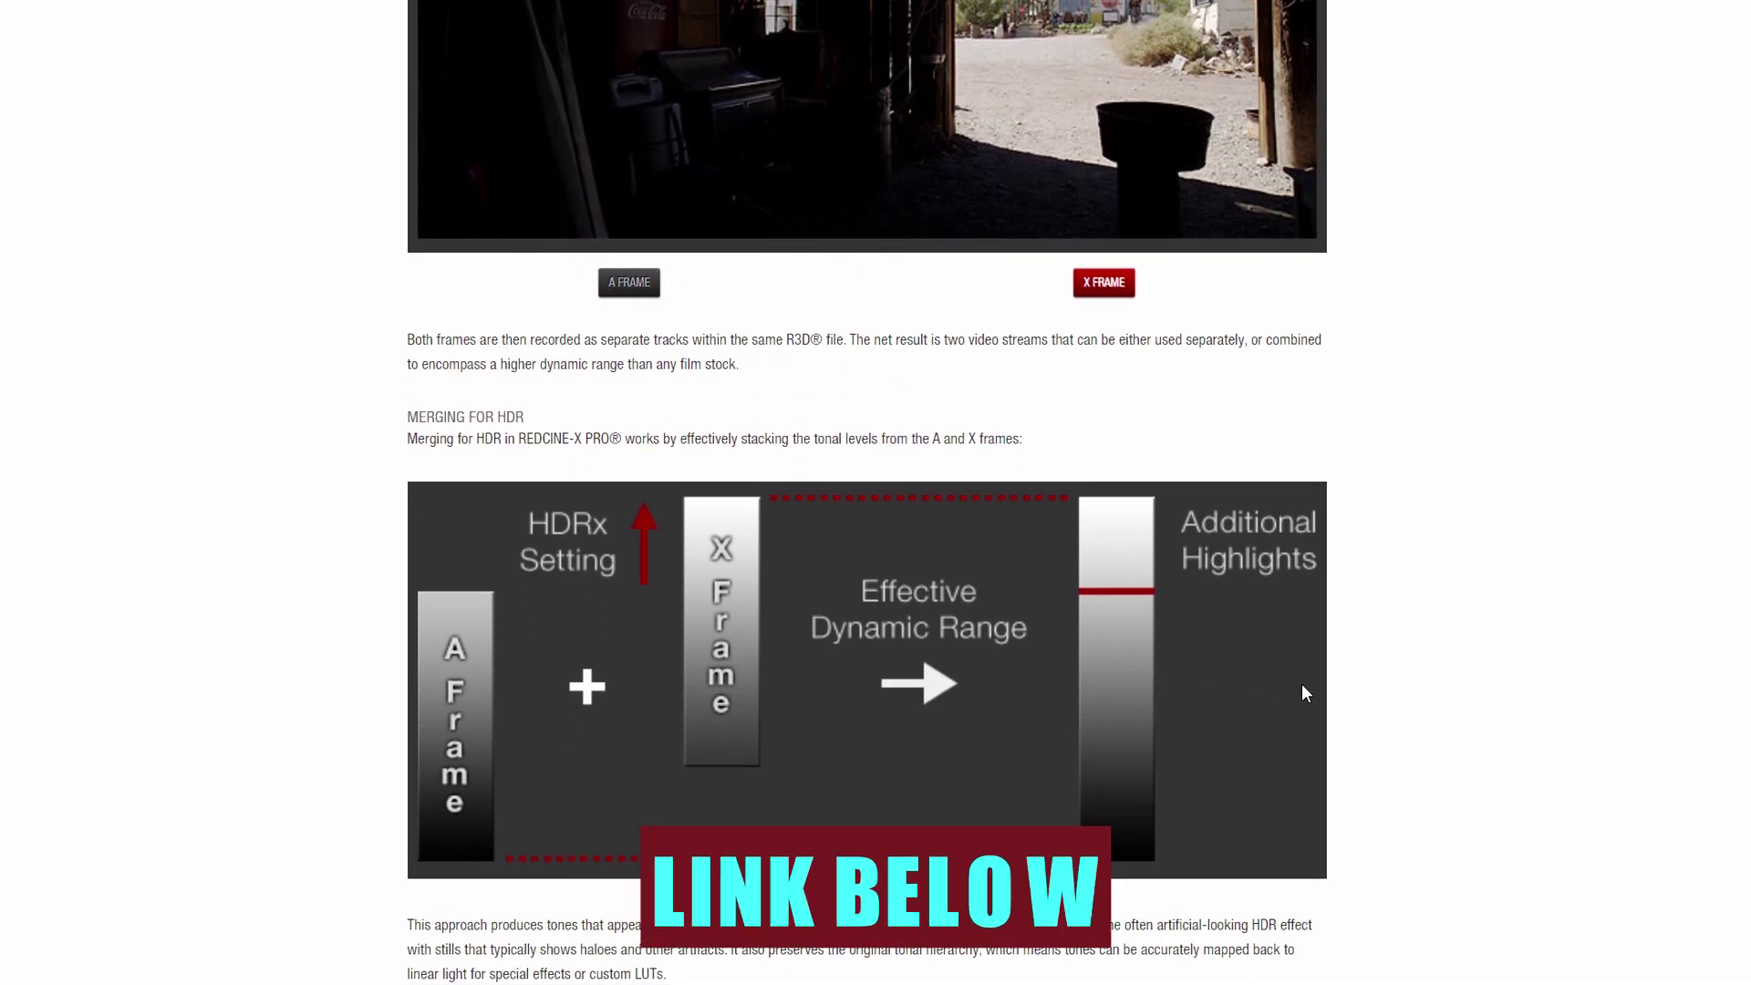
scroll(1440, 855, down, 5)
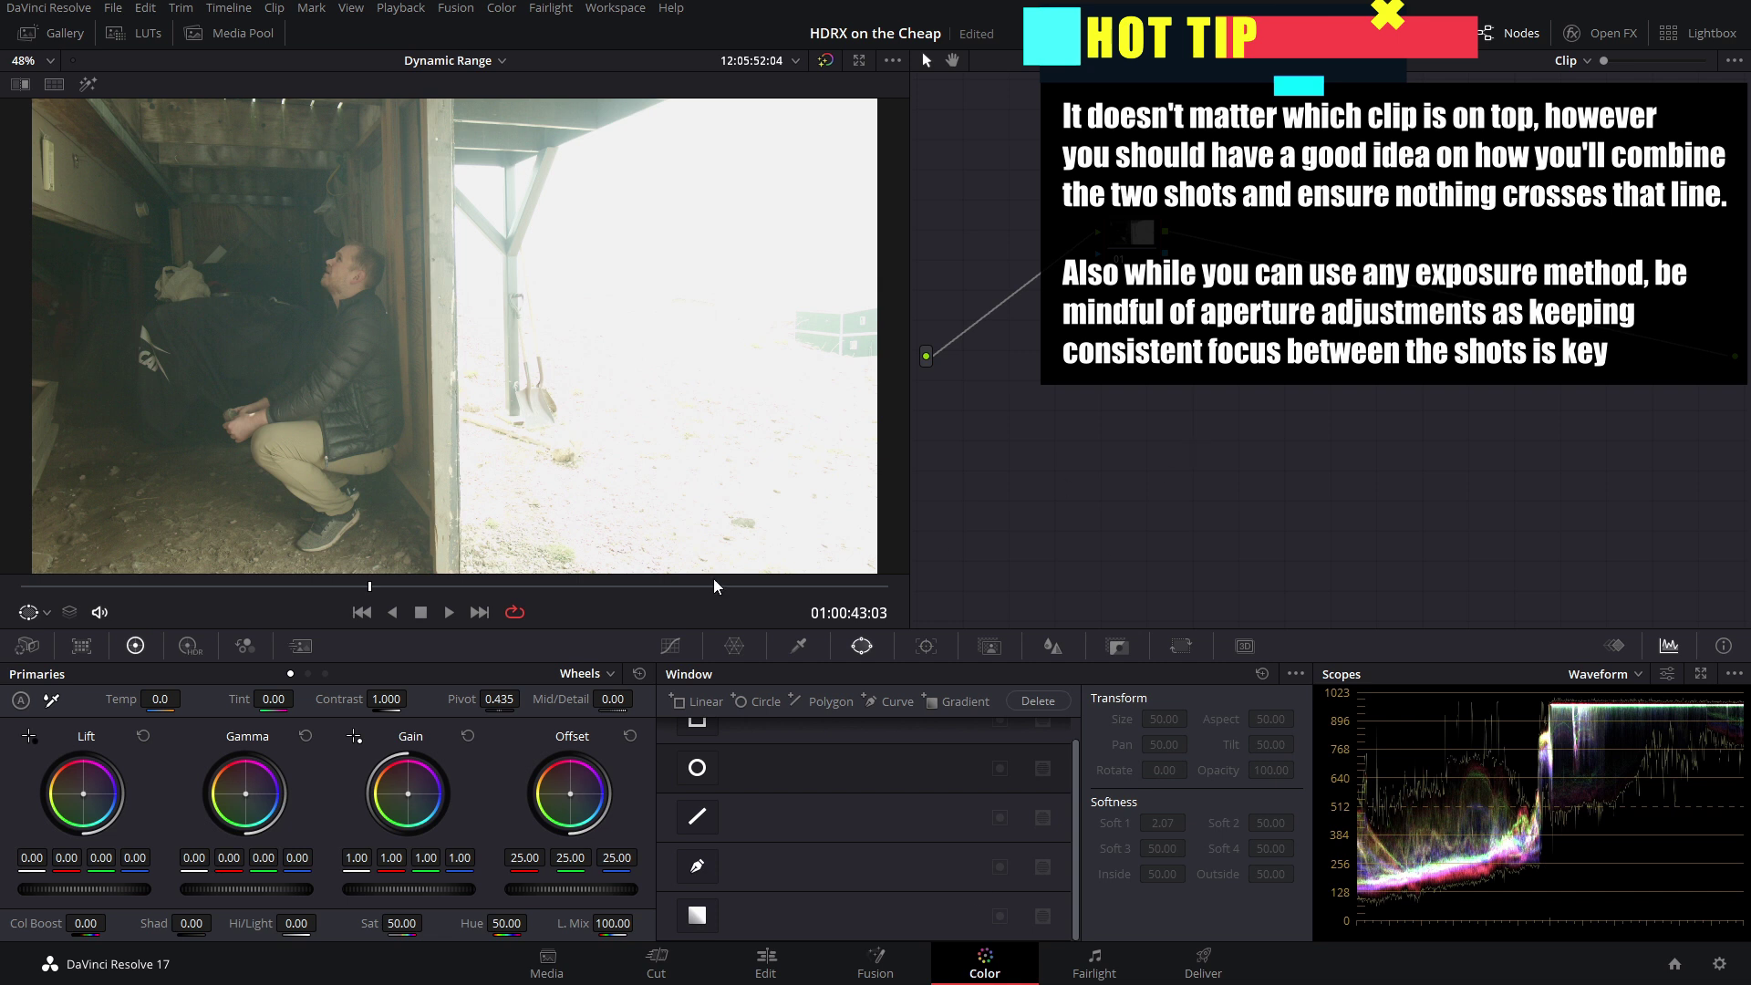
Step: Set the bright clip's Camera Raw Decode Using to Clip with ISO 1250
click(25, 649)
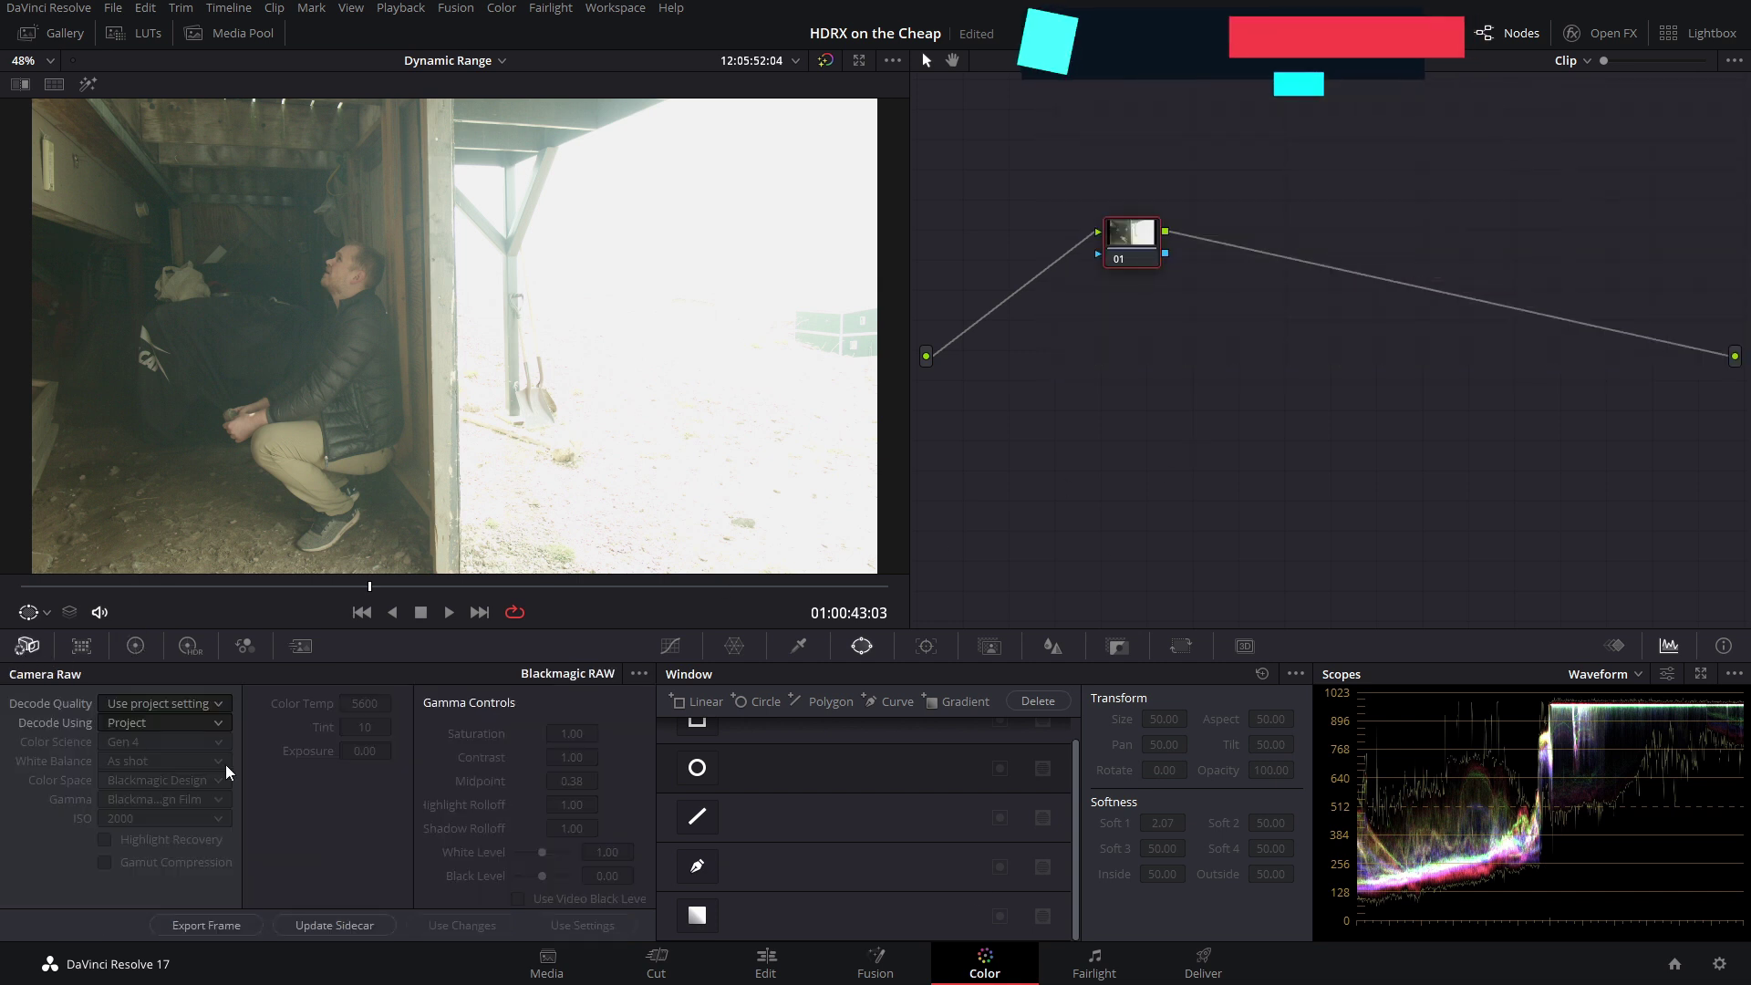
click(197, 719)
click(133, 810)
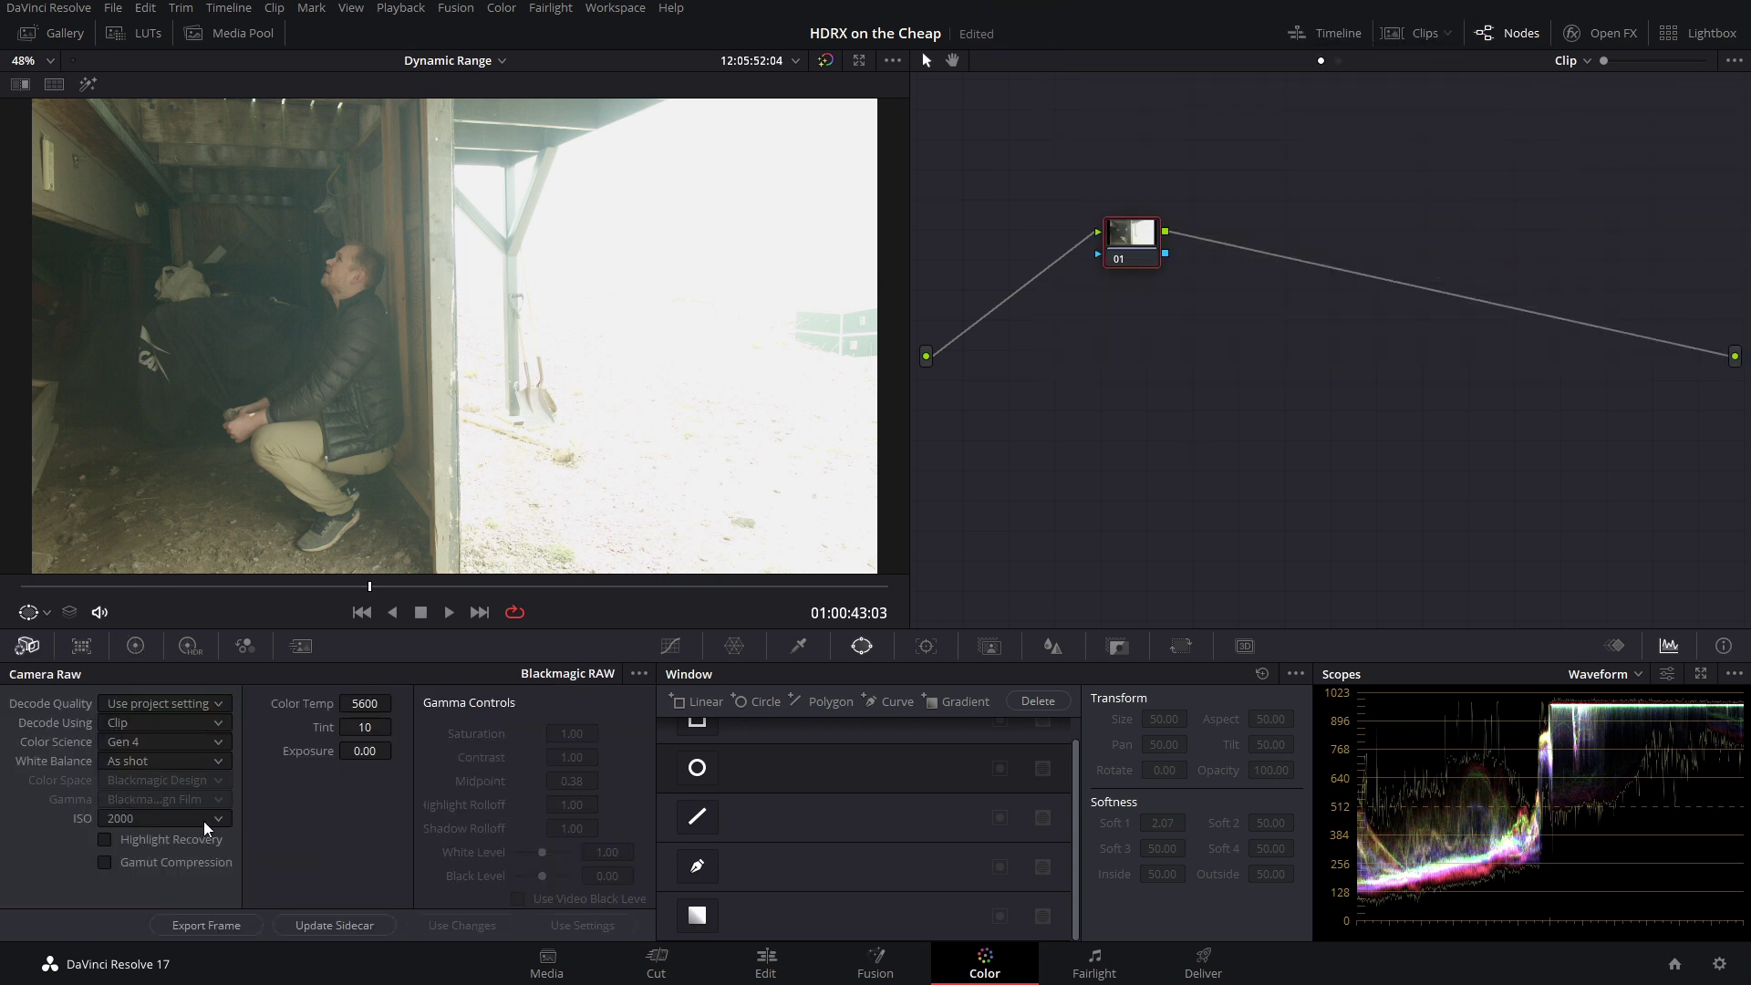
click(204, 819)
click(140, 655)
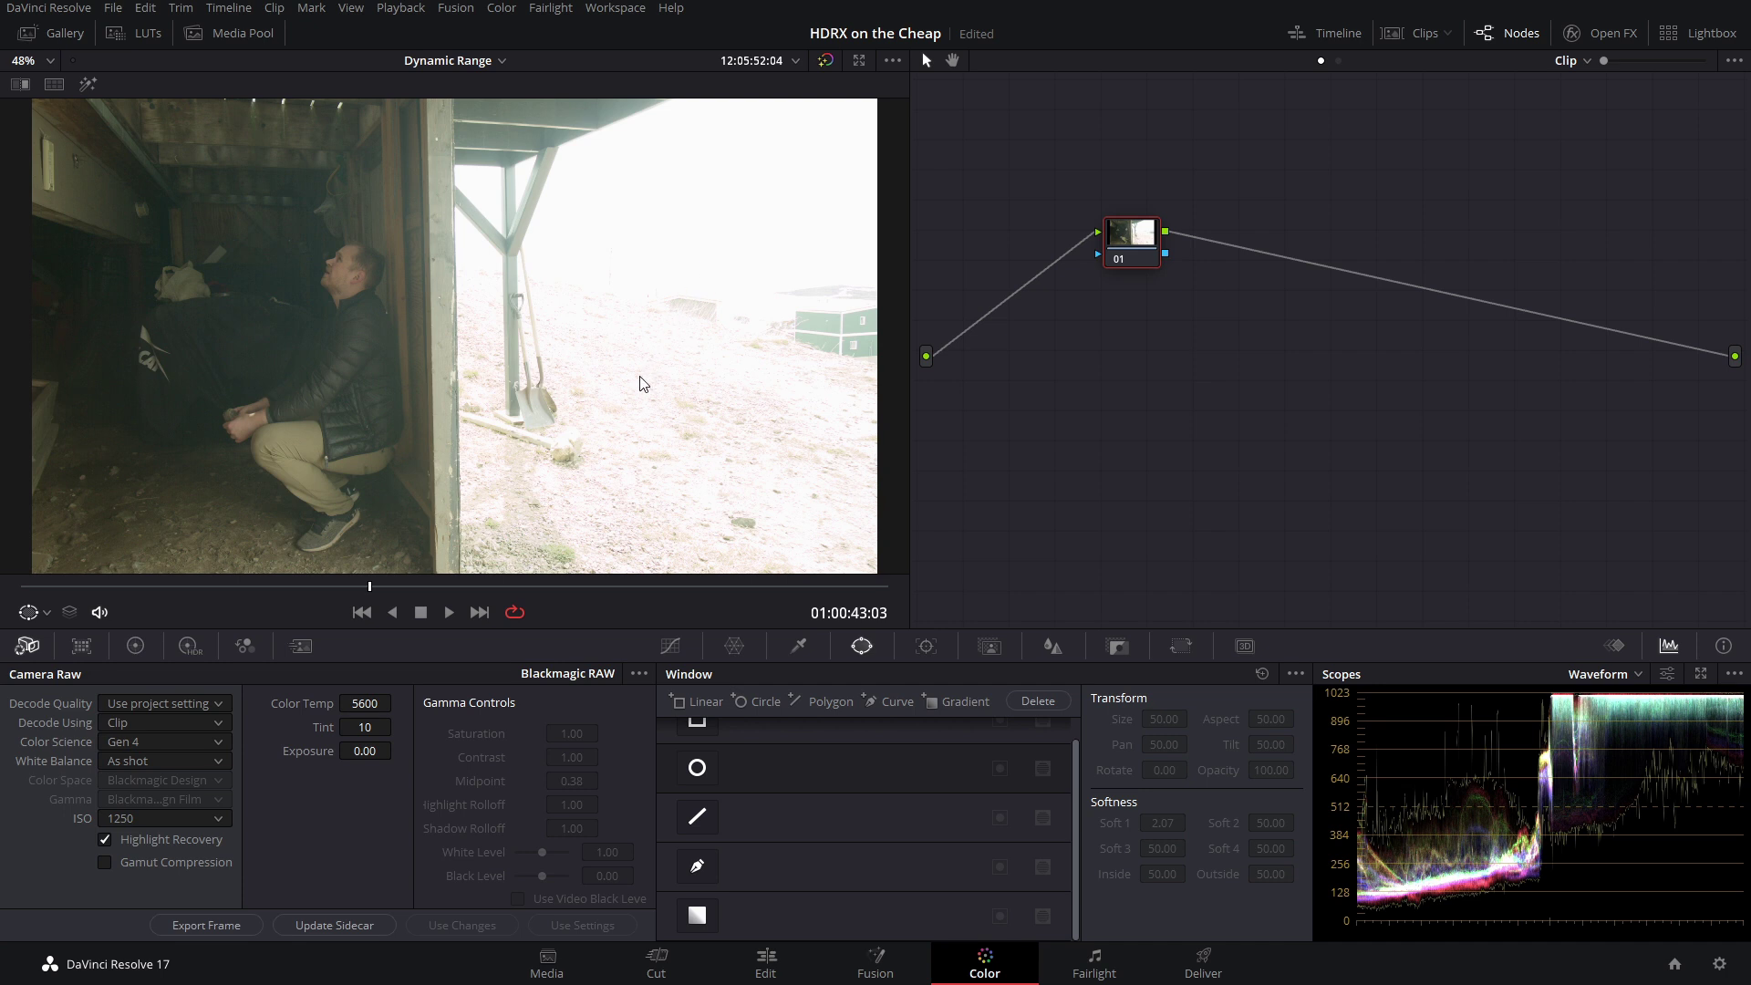
Step: Toggle Highlight Recovery off to compare, then leave it switched on
click(103, 840)
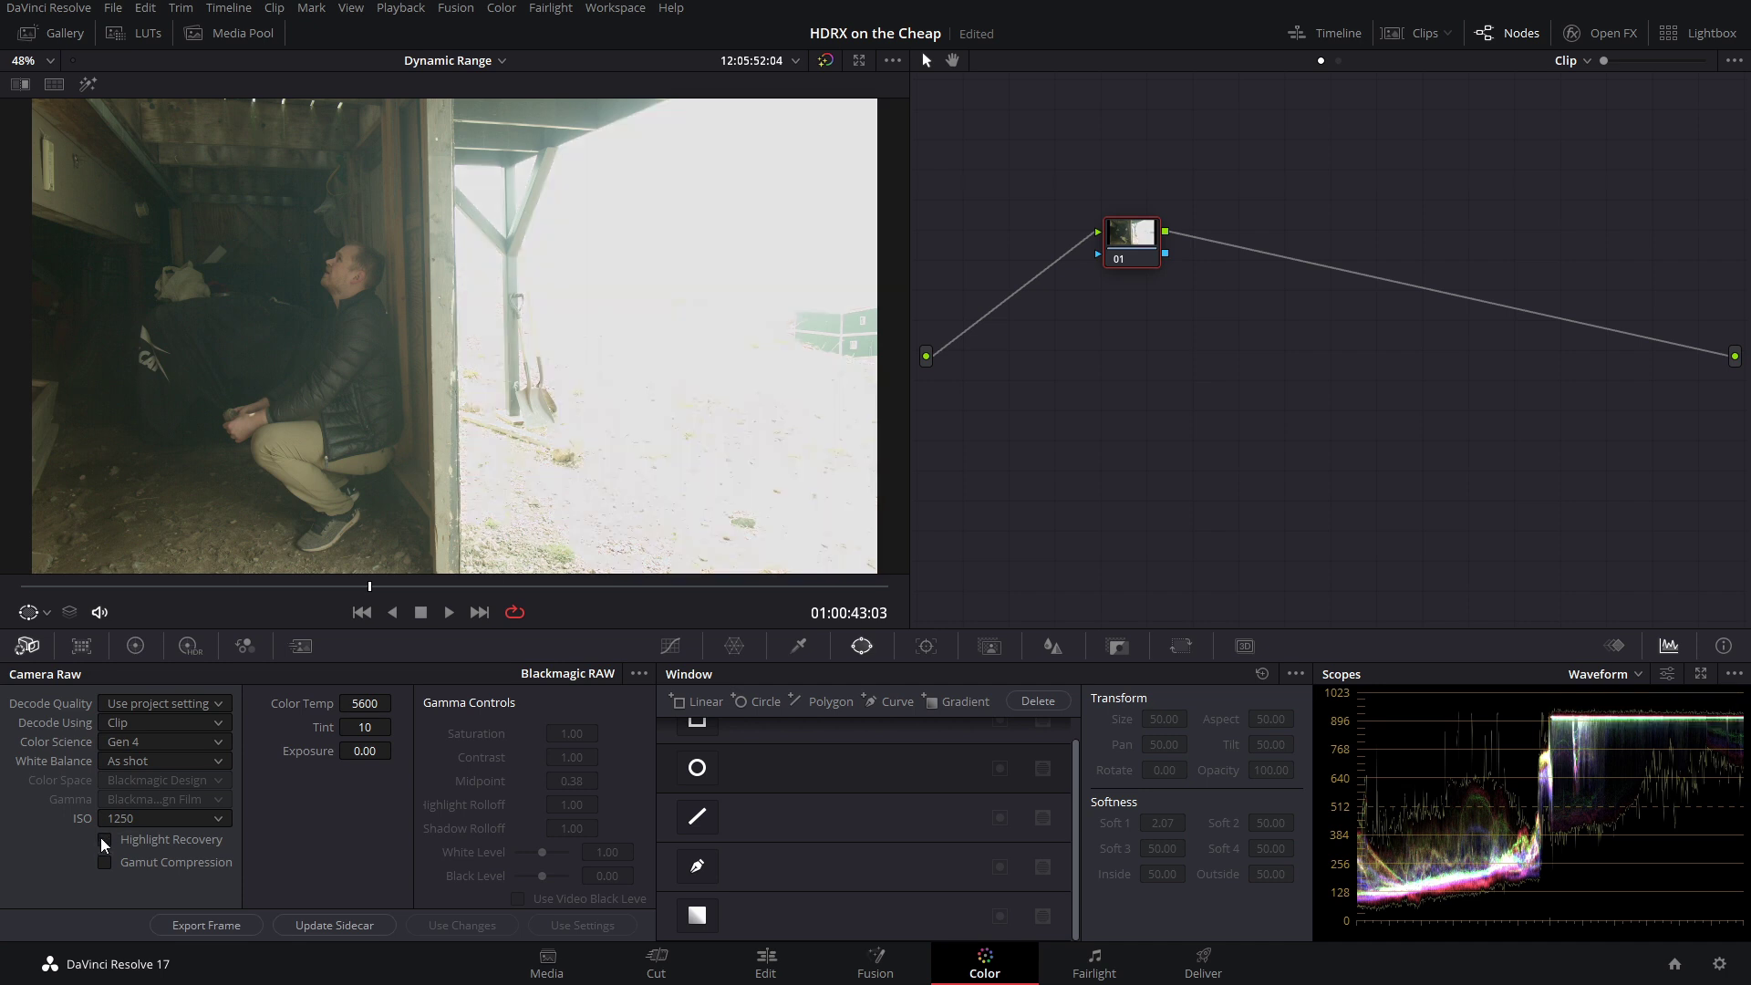
click(104, 840)
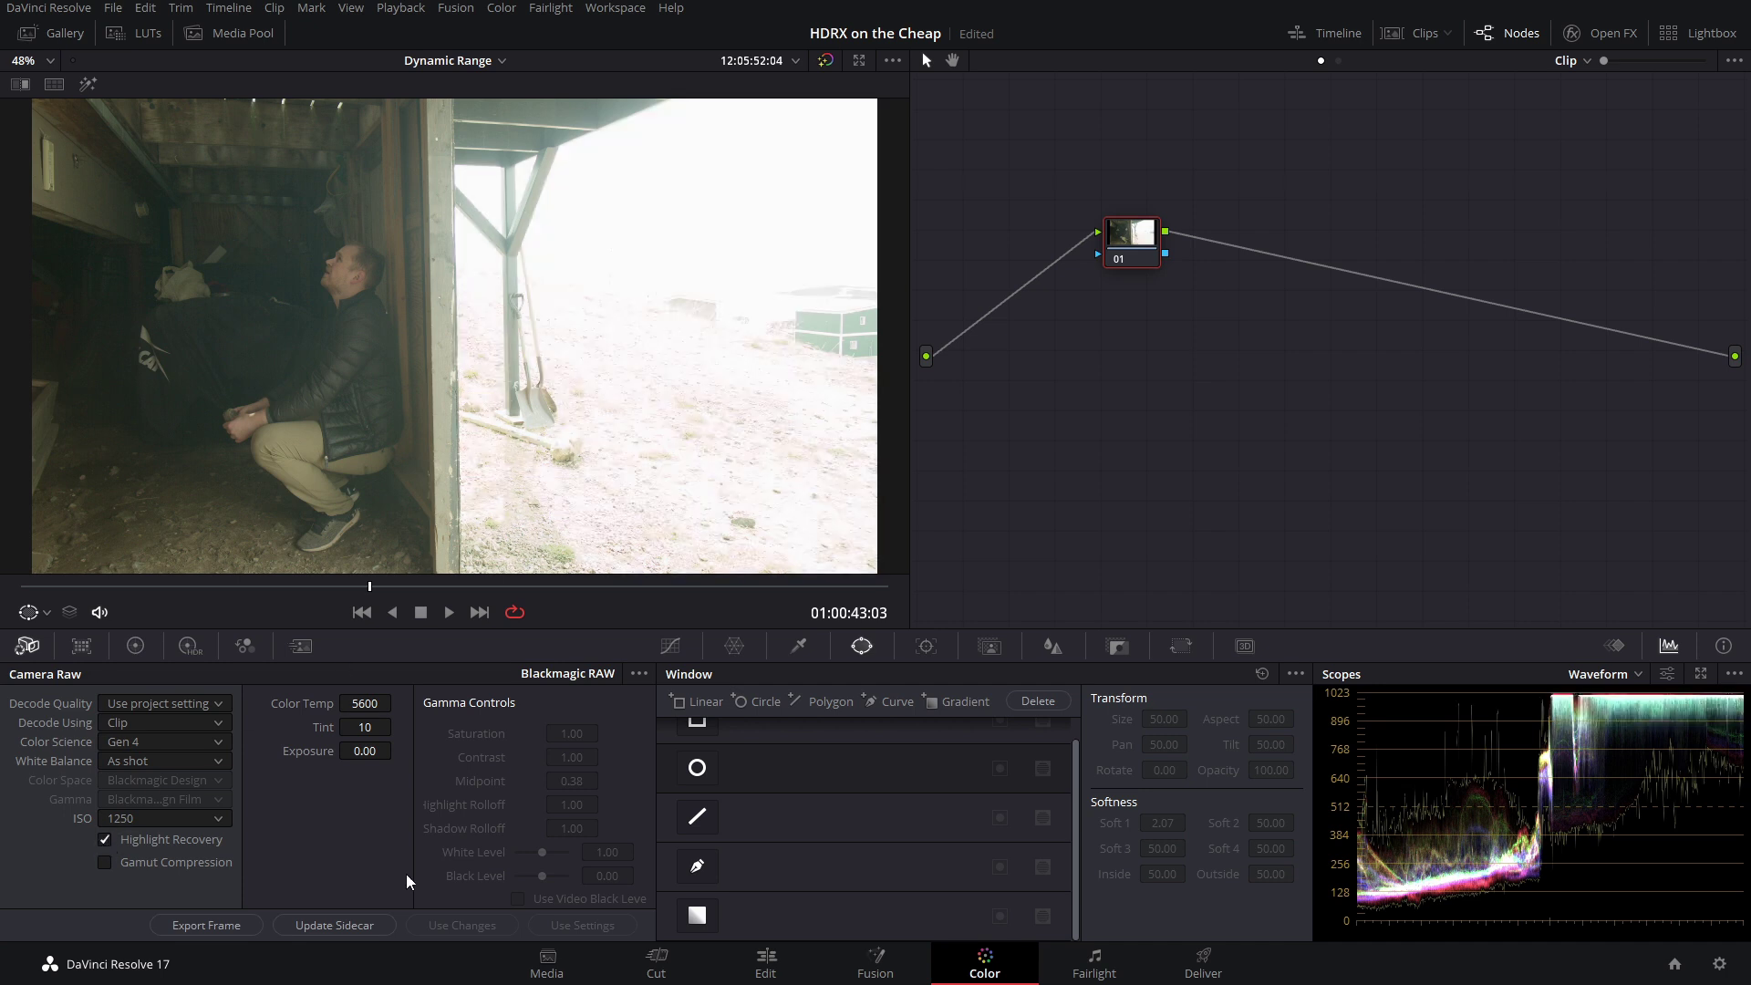
right_click(1239, 408)
Step: Add an alpha output to the node and draw a curve window around the shed interior
click(1344, 485)
click(697, 866)
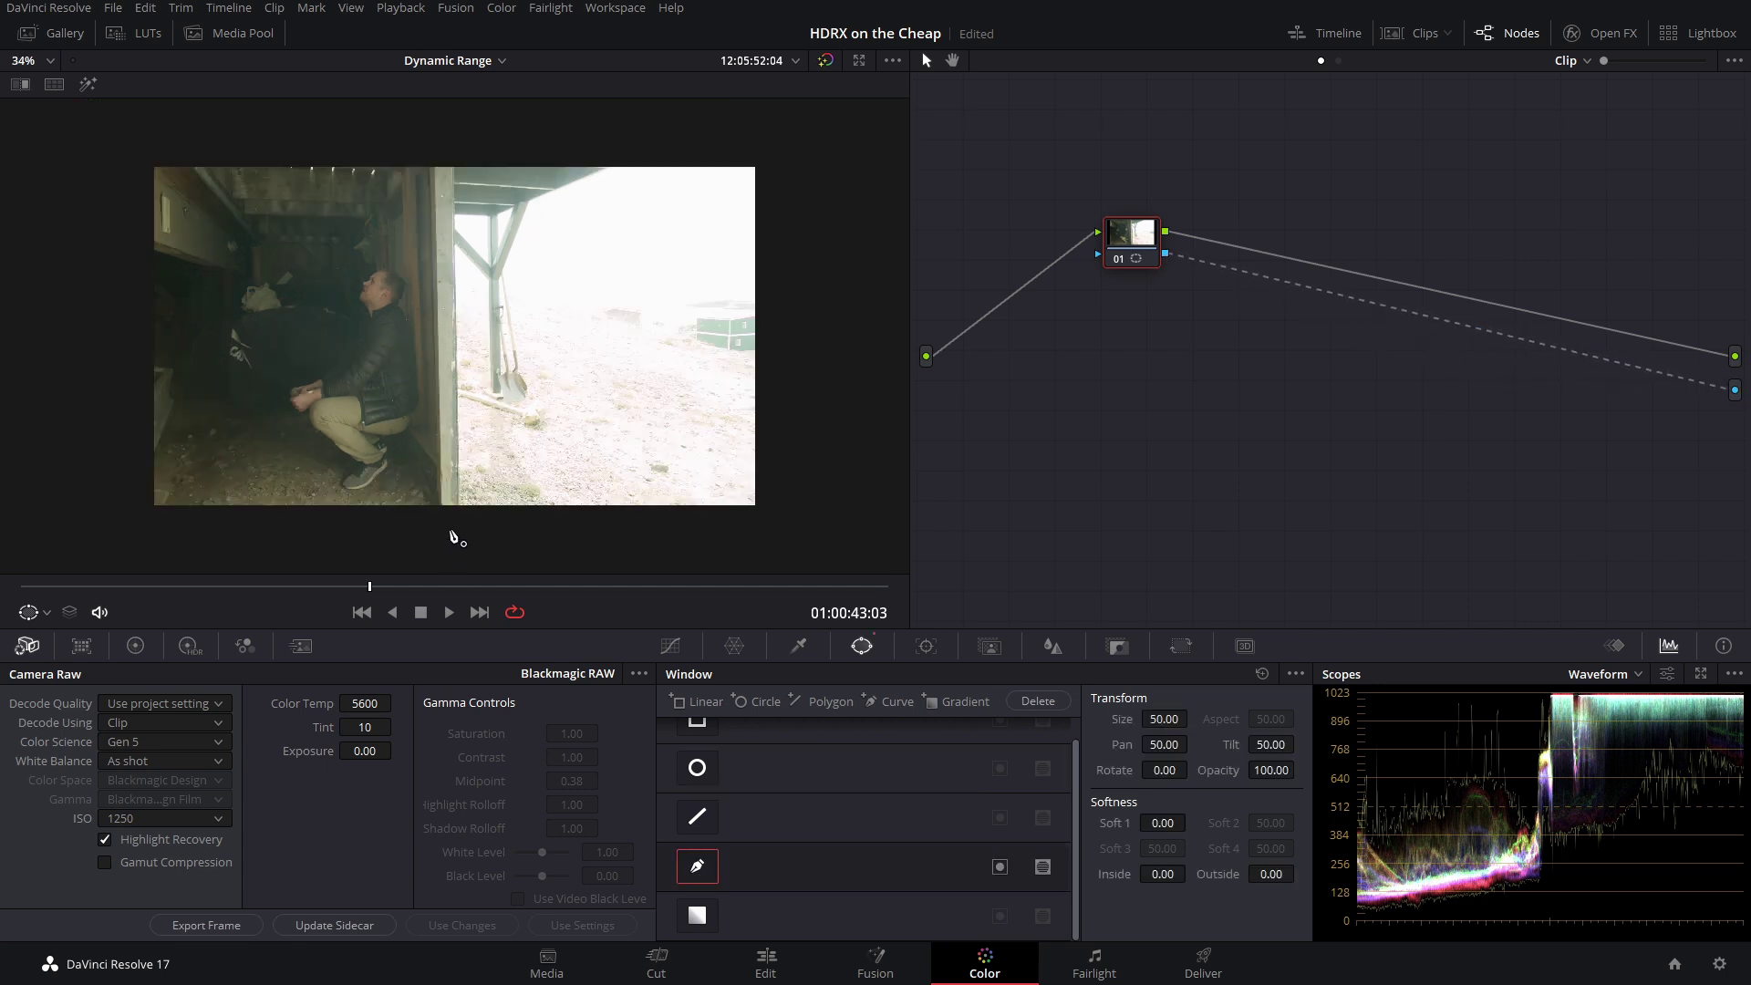
click(450, 529)
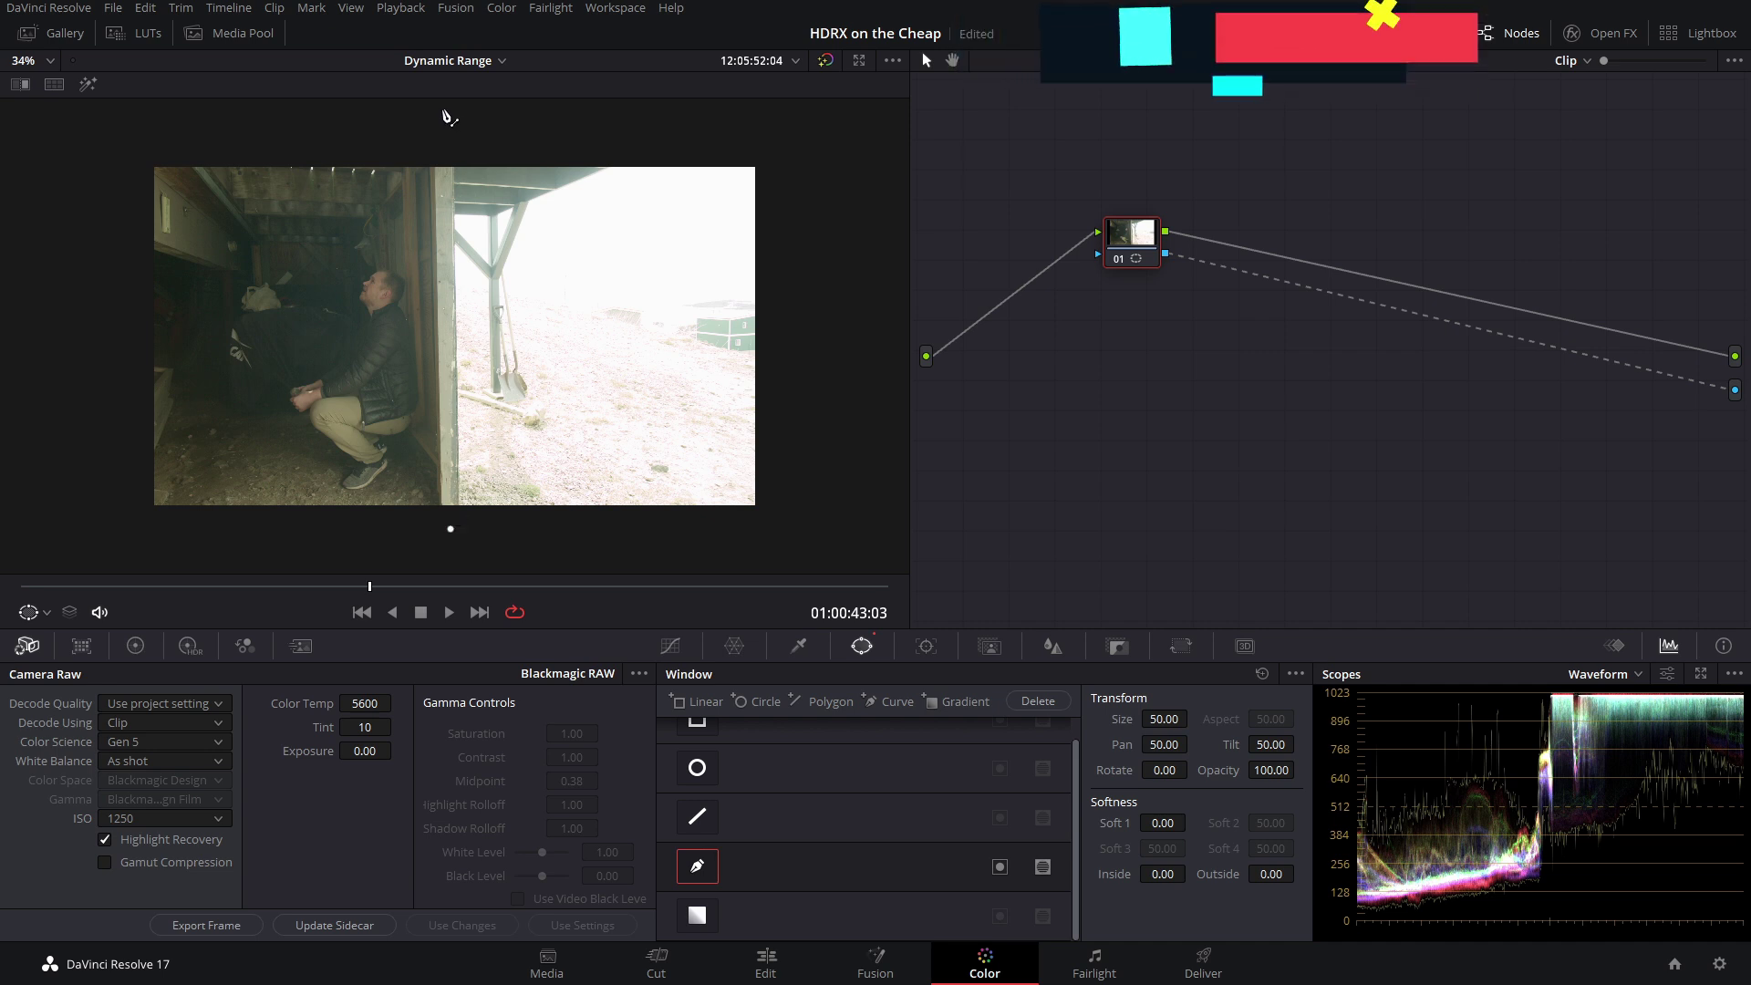
click(443, 110)
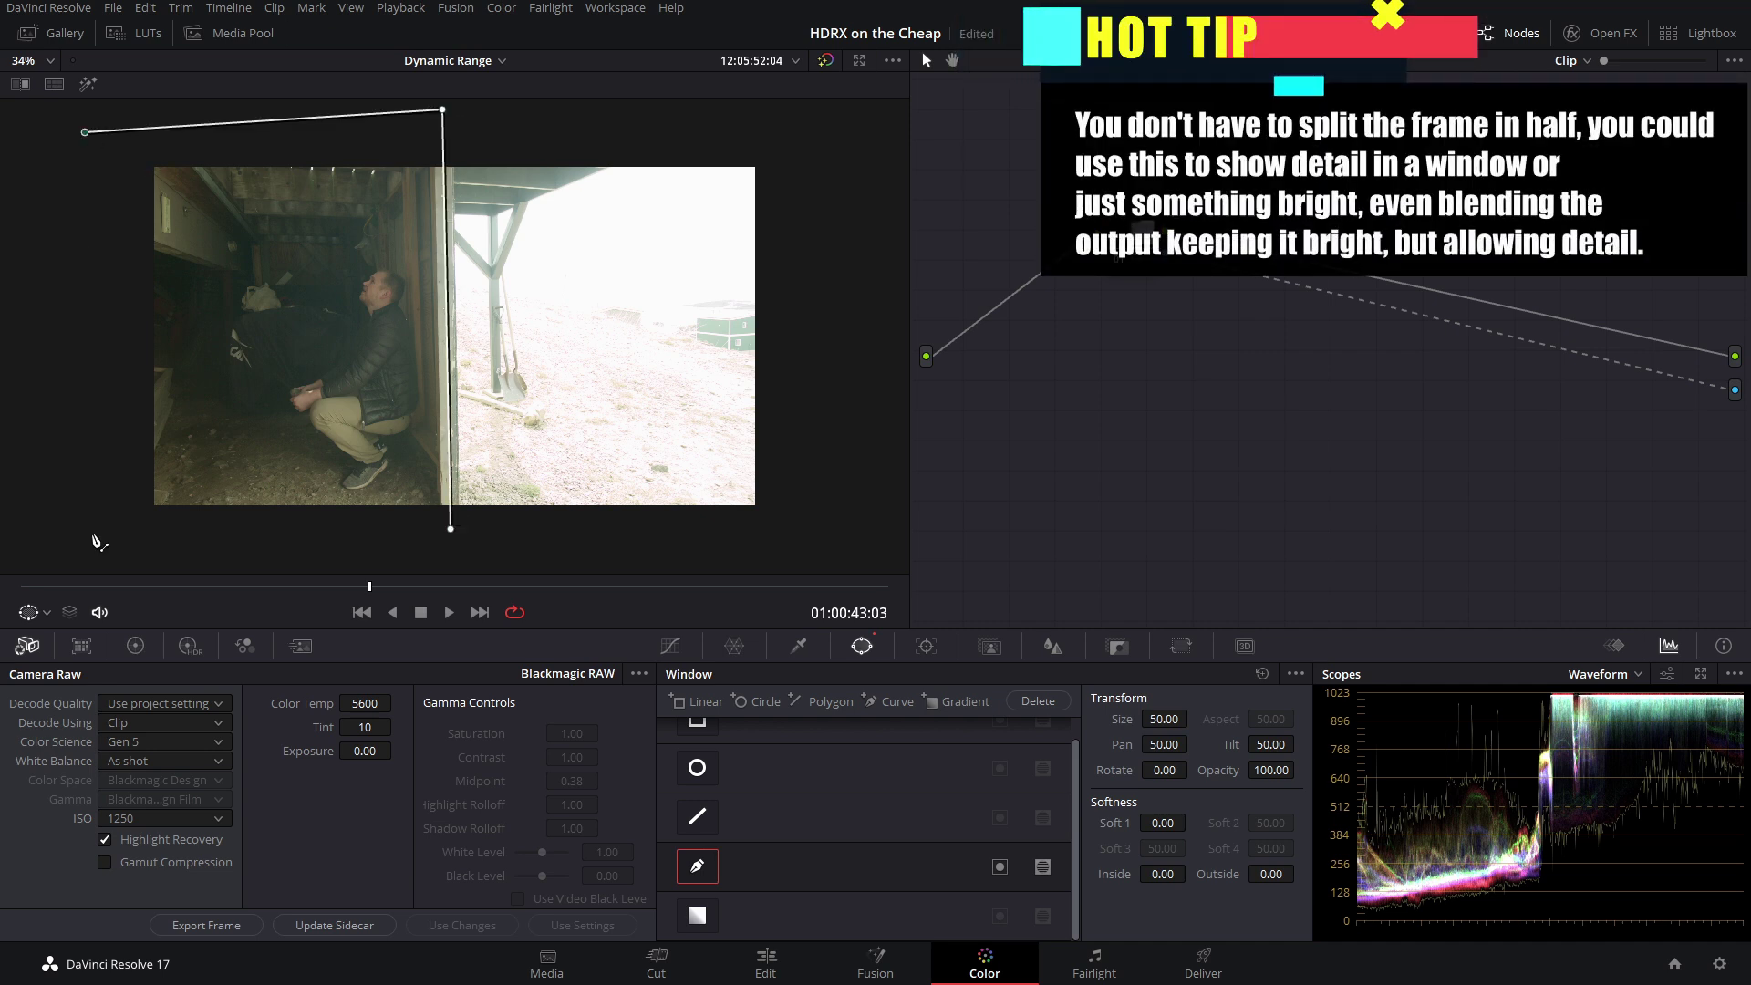
click(451, 531)
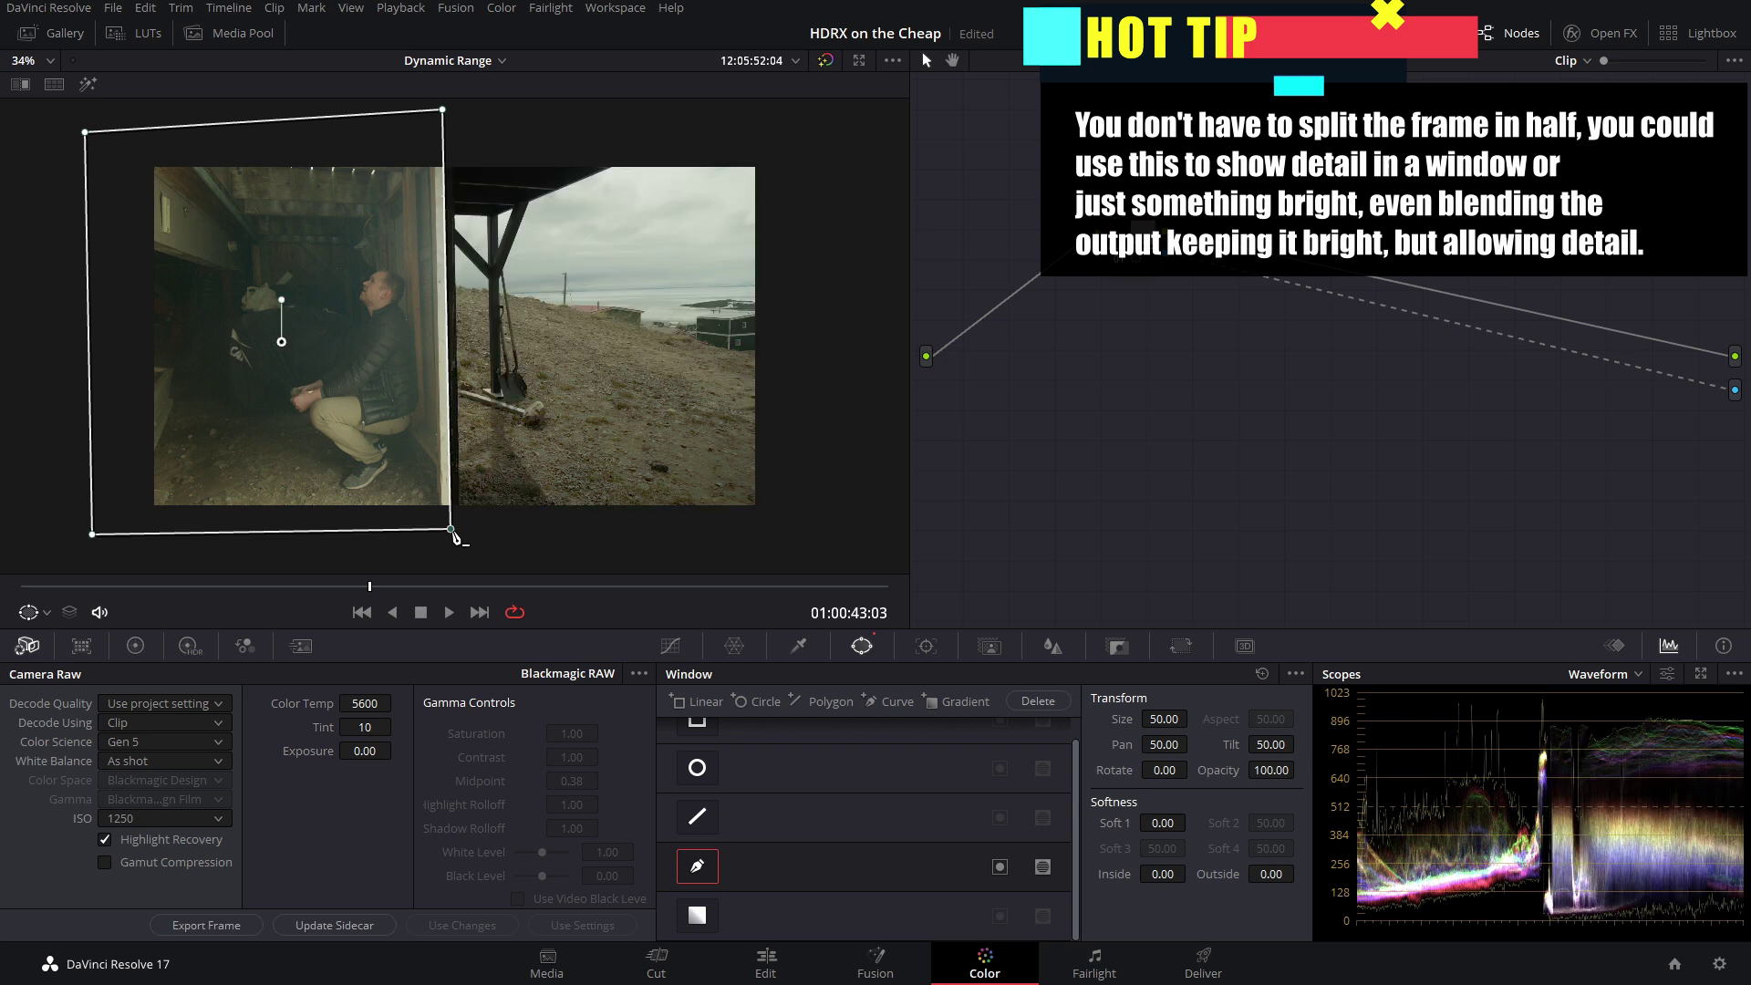
Step: Raise the window's Soft 1 to feather the edge along the wall, checking the blend unoutlined
click(673, 645)
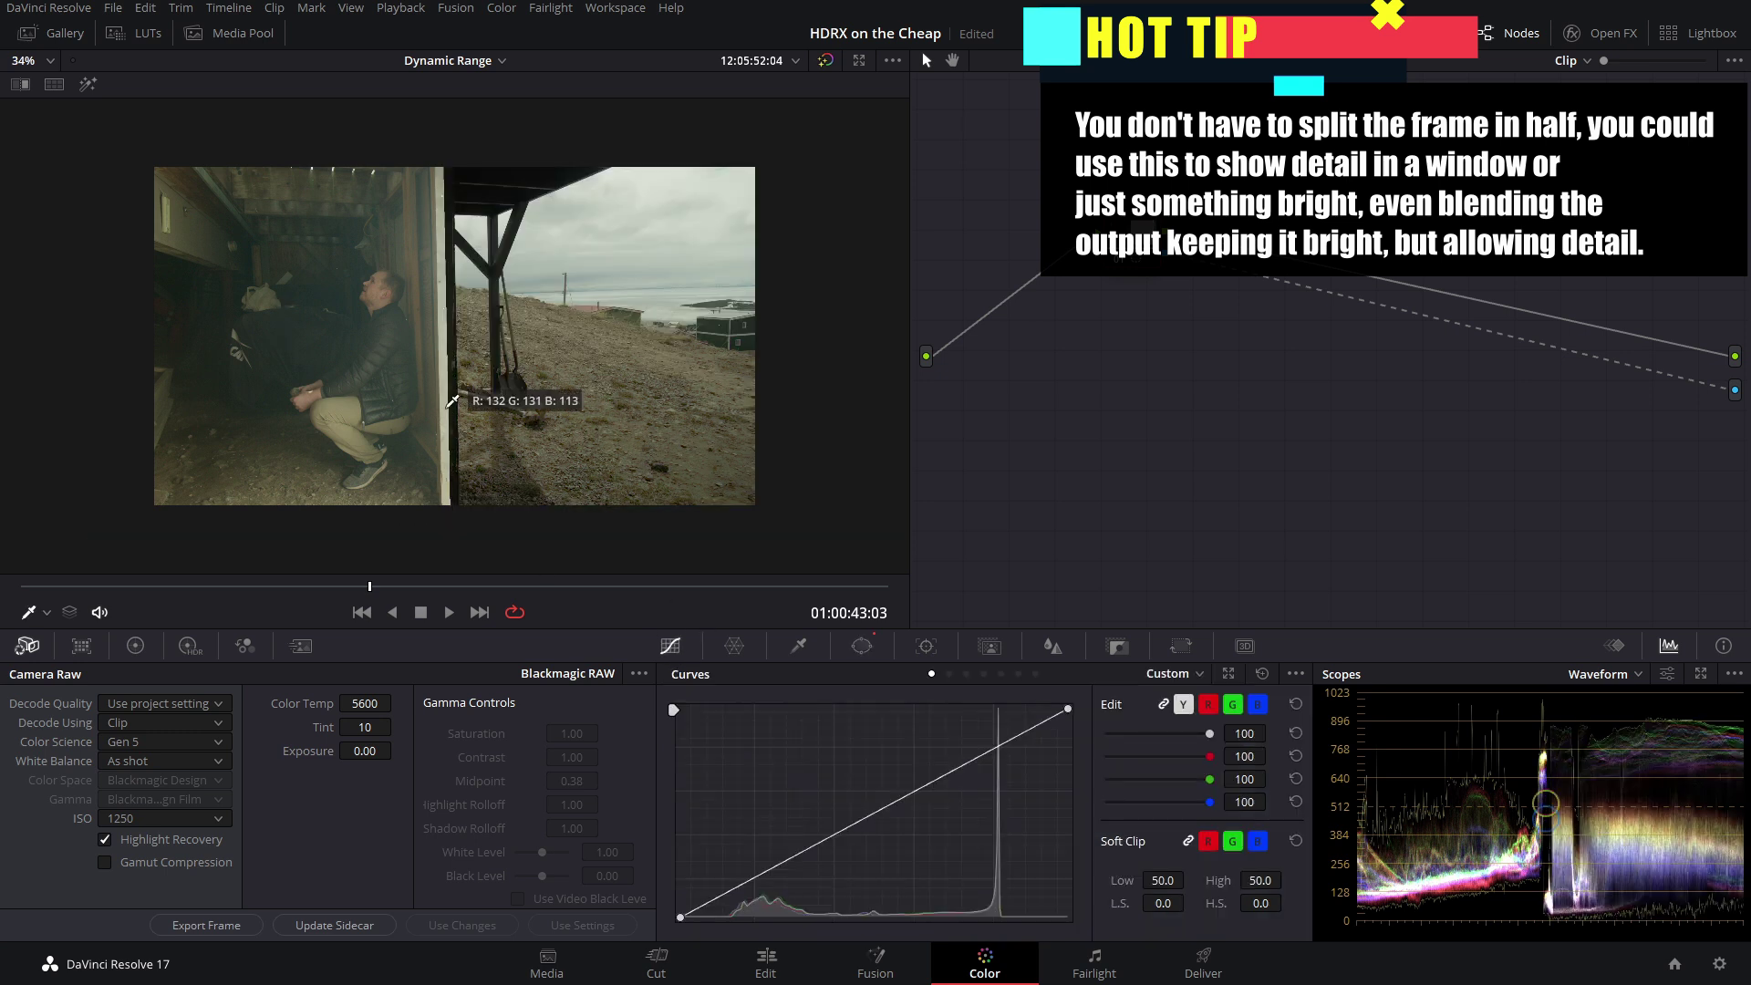
click(873, 653)
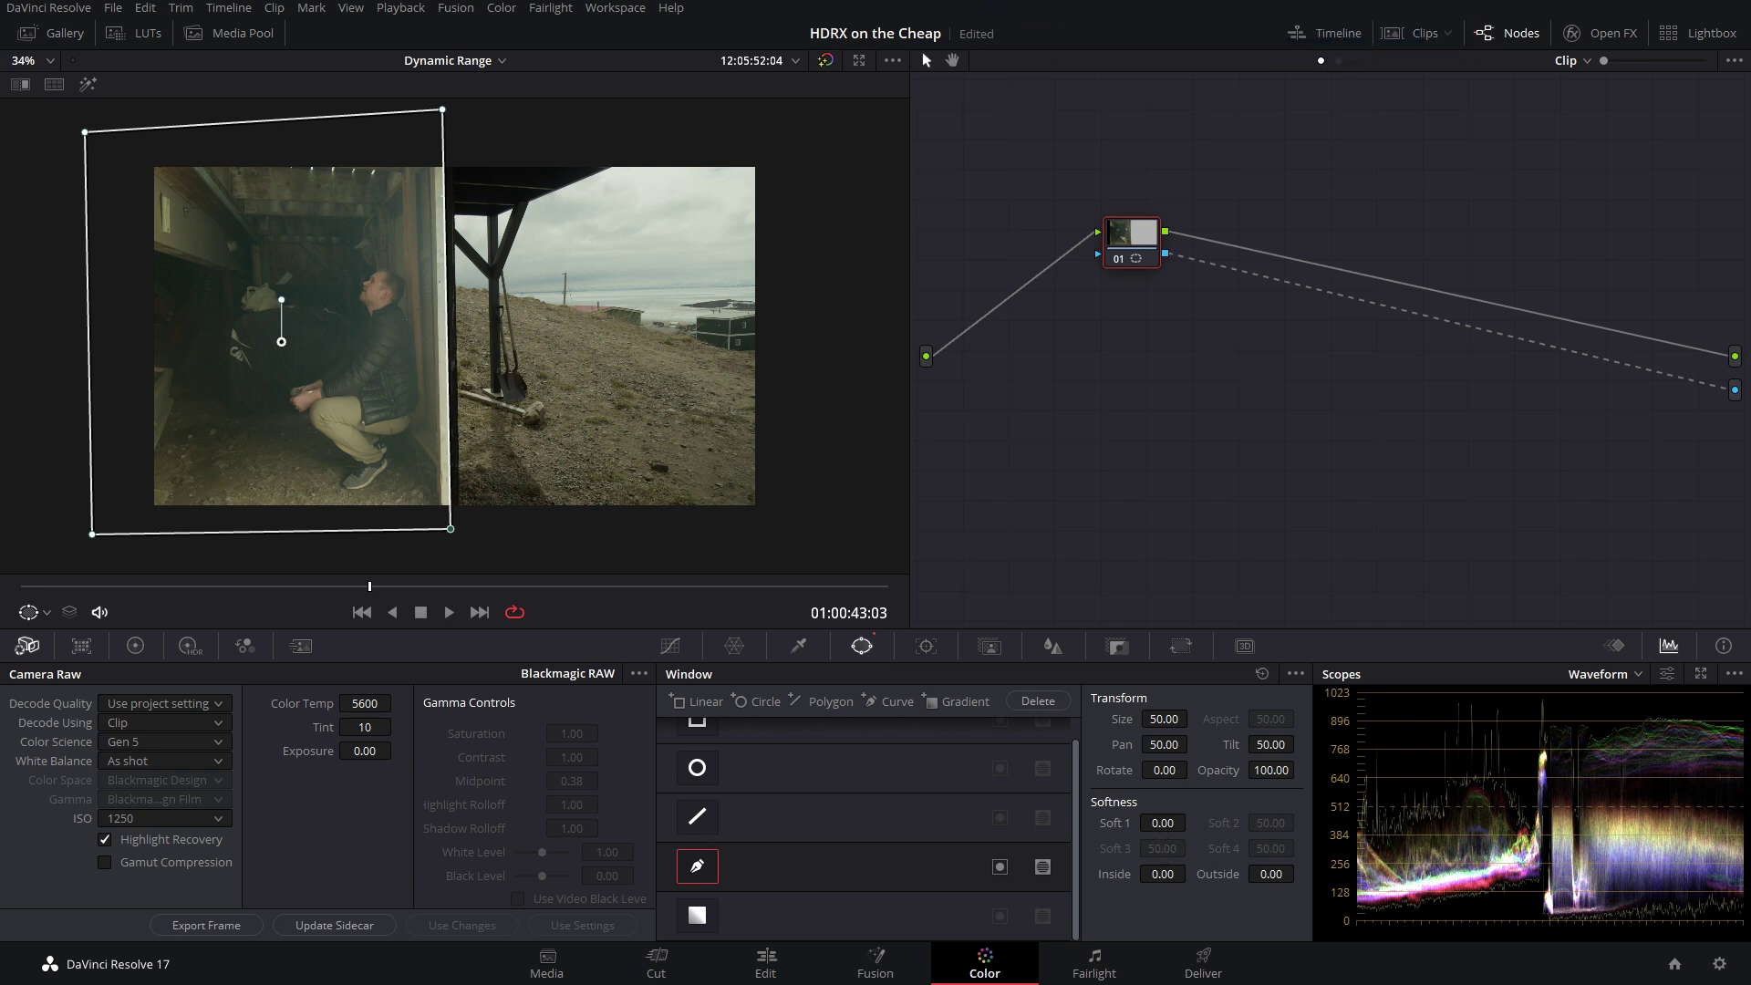
drag(1162, 822, 1185, 822)
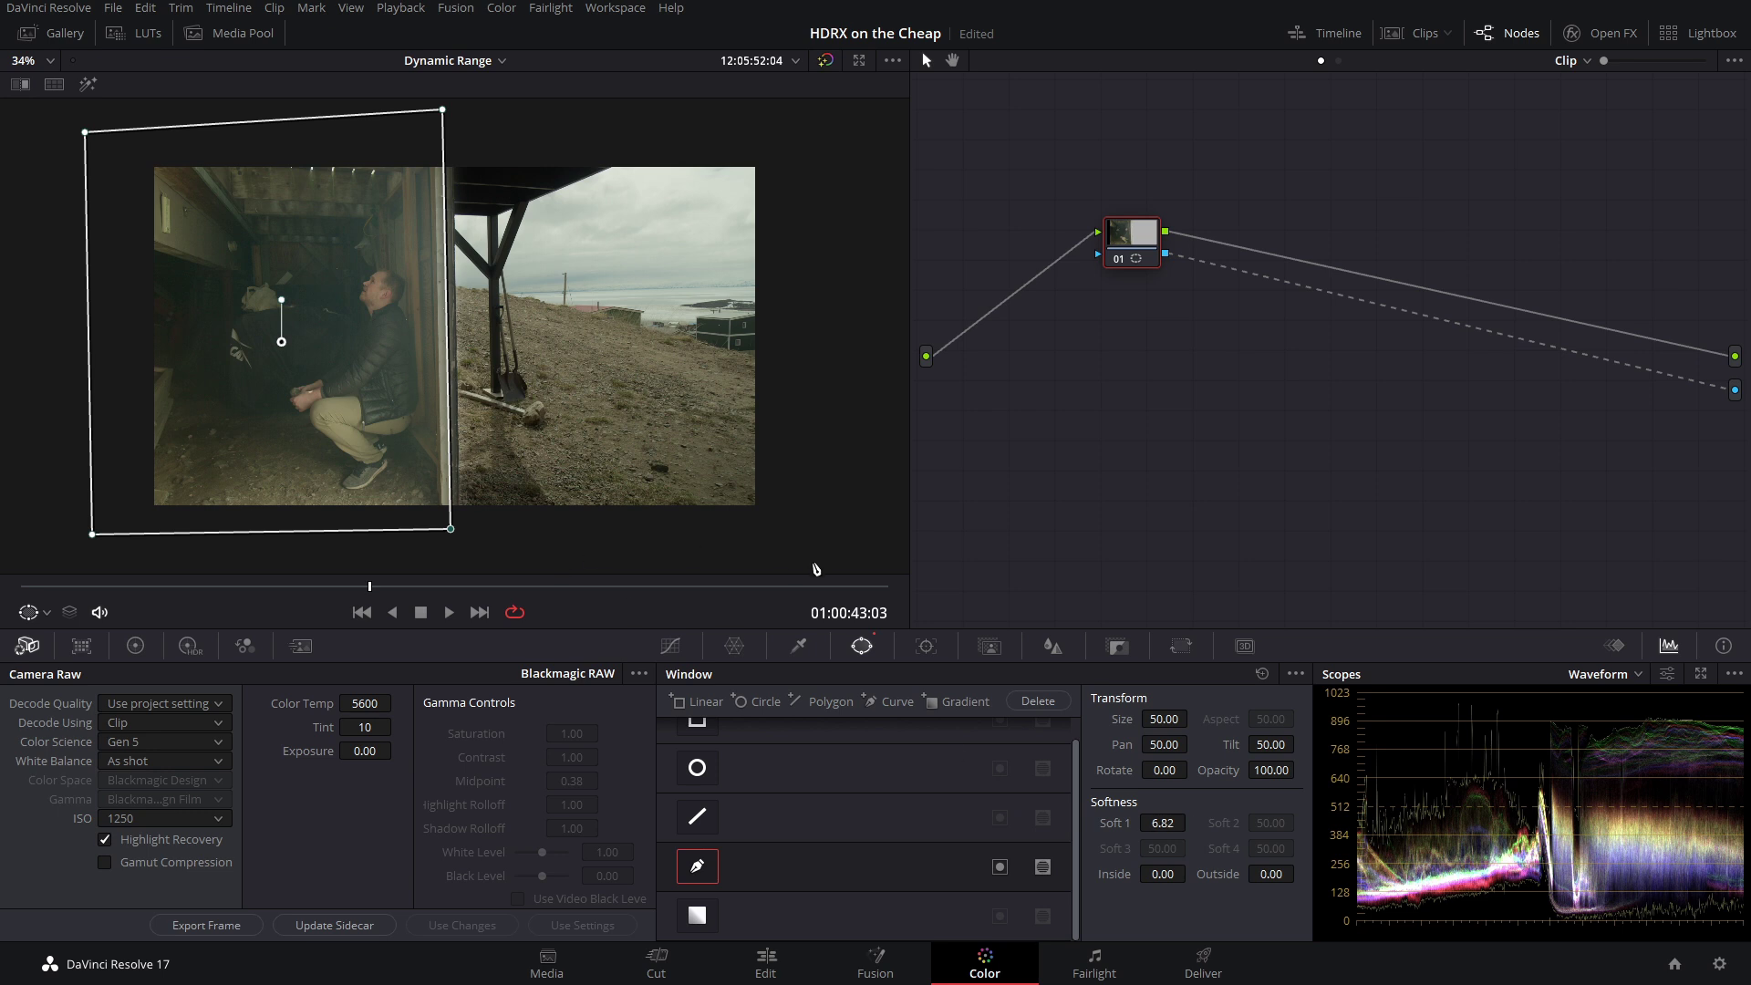
click(670, 645)
scroll(461, 285, up, 1)
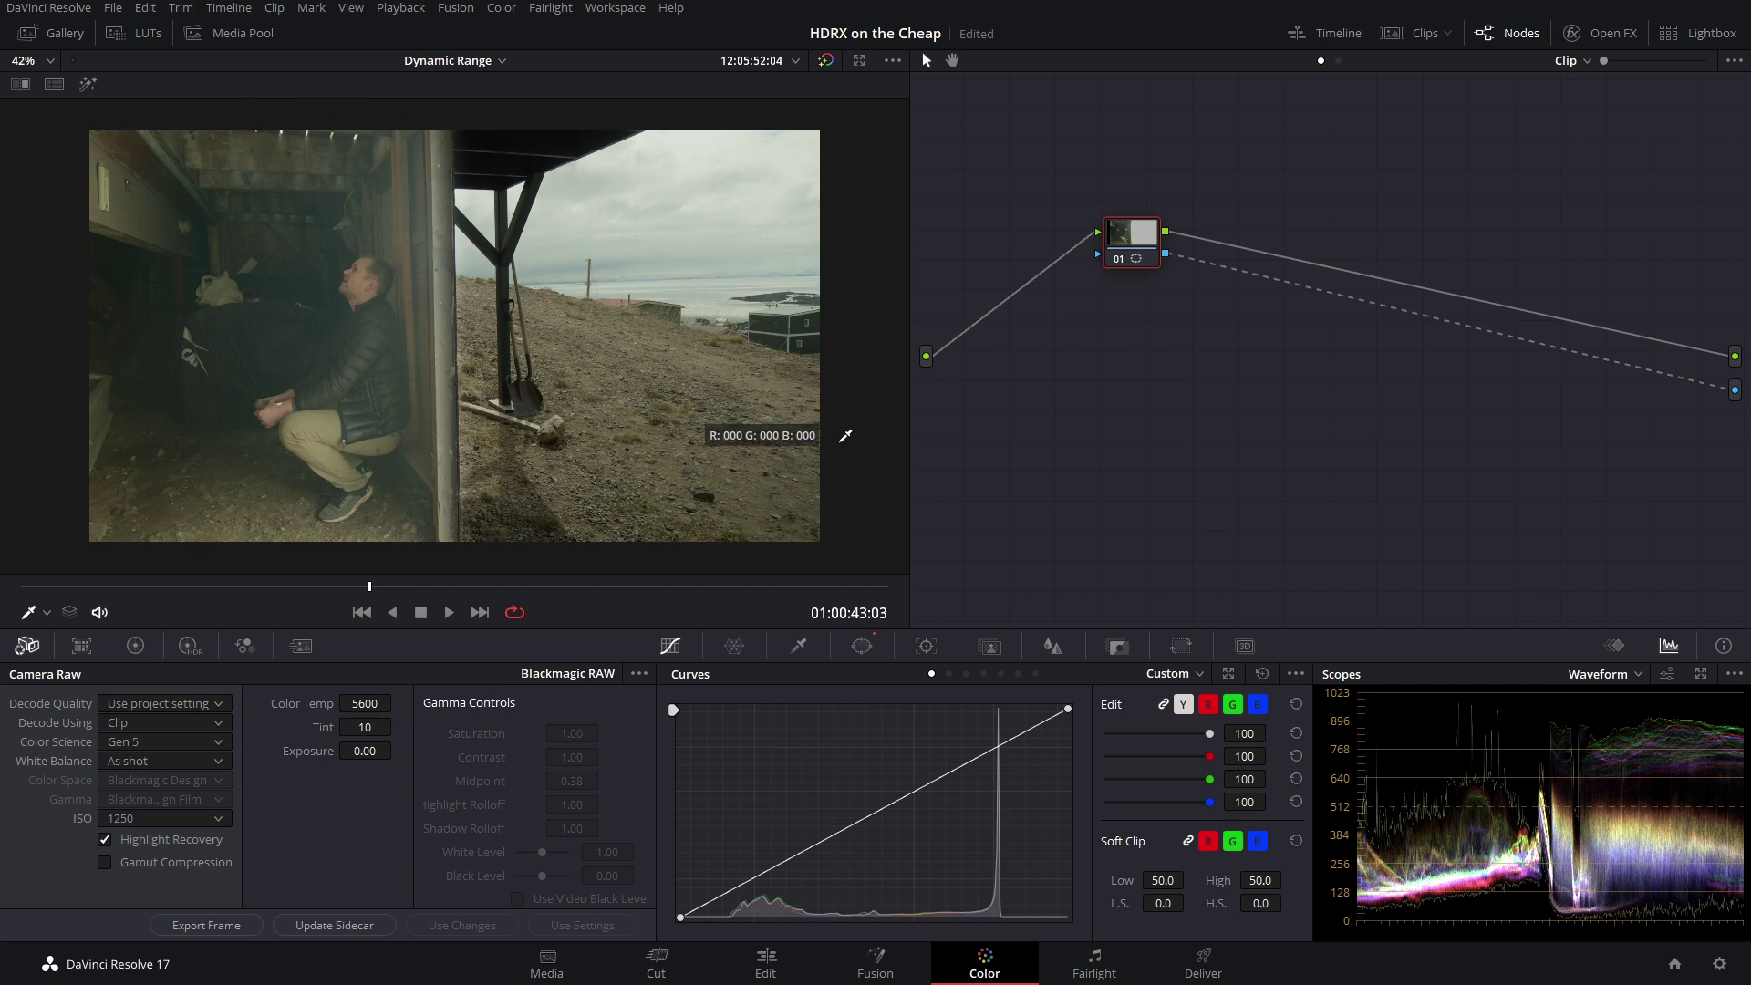
Step: On node 01's colour wheels, set Lift -0.03, Gain 0.96 and Offset 23.95
click(136, 644)
drag(116, 896, 97, 893)
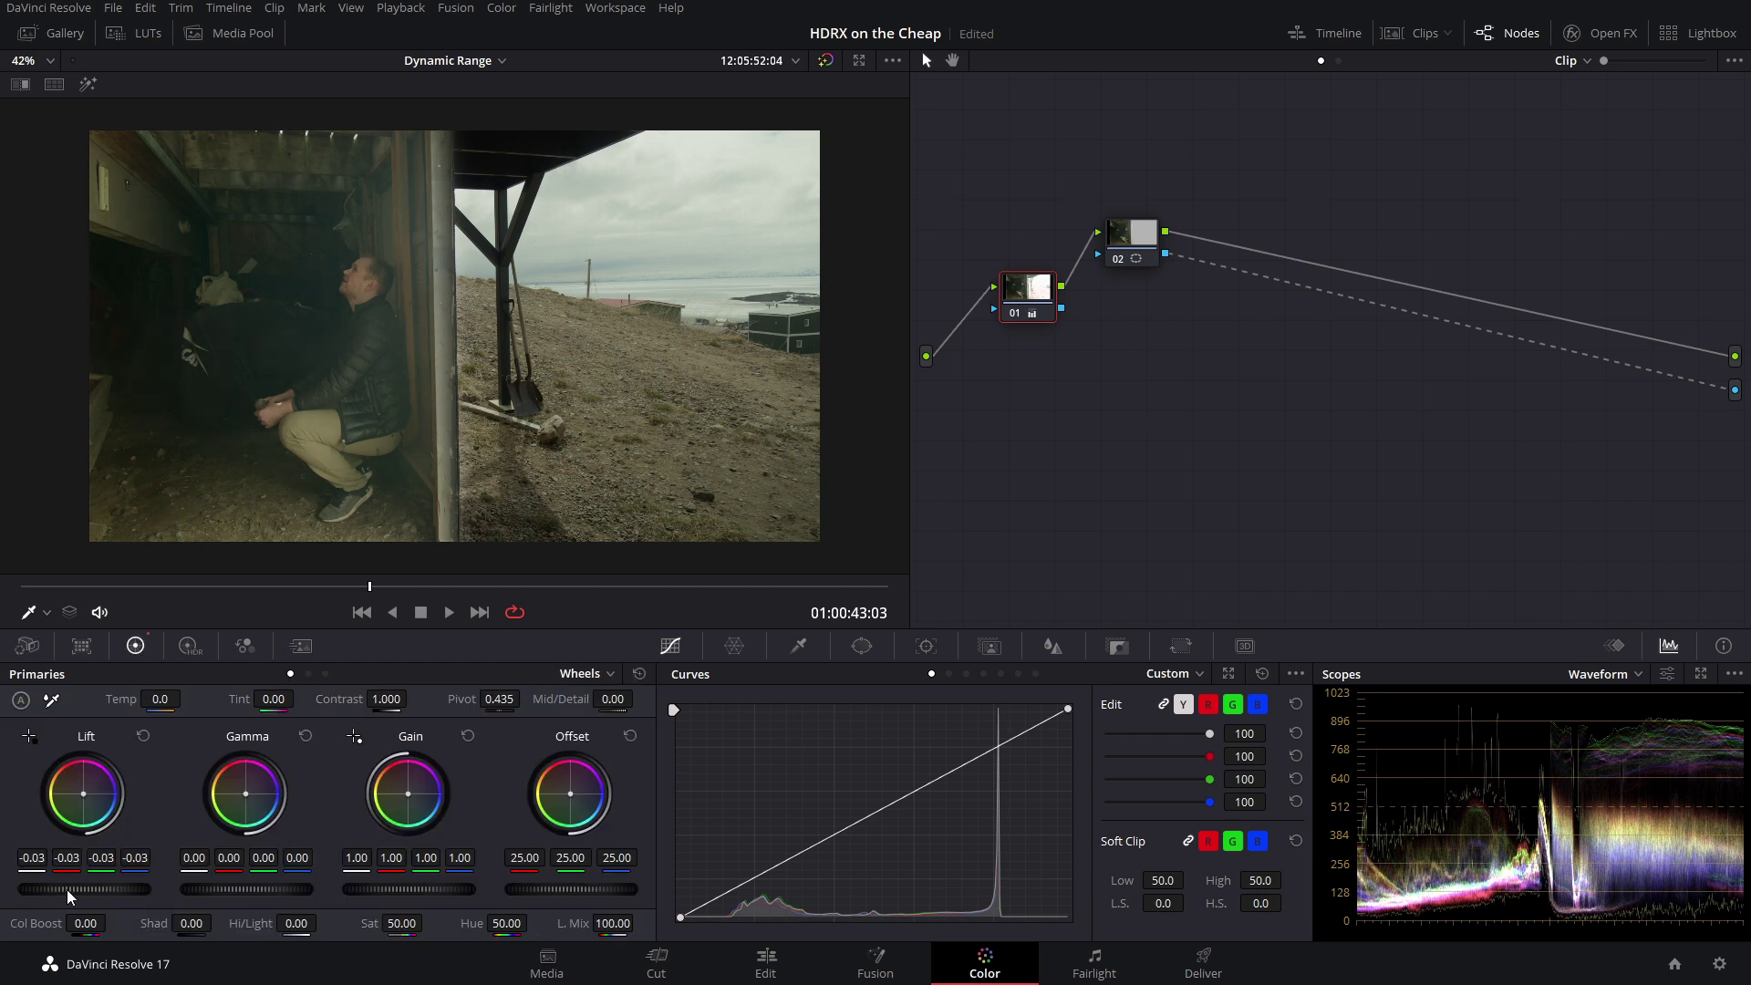
drag(219, 895, 215, 895)
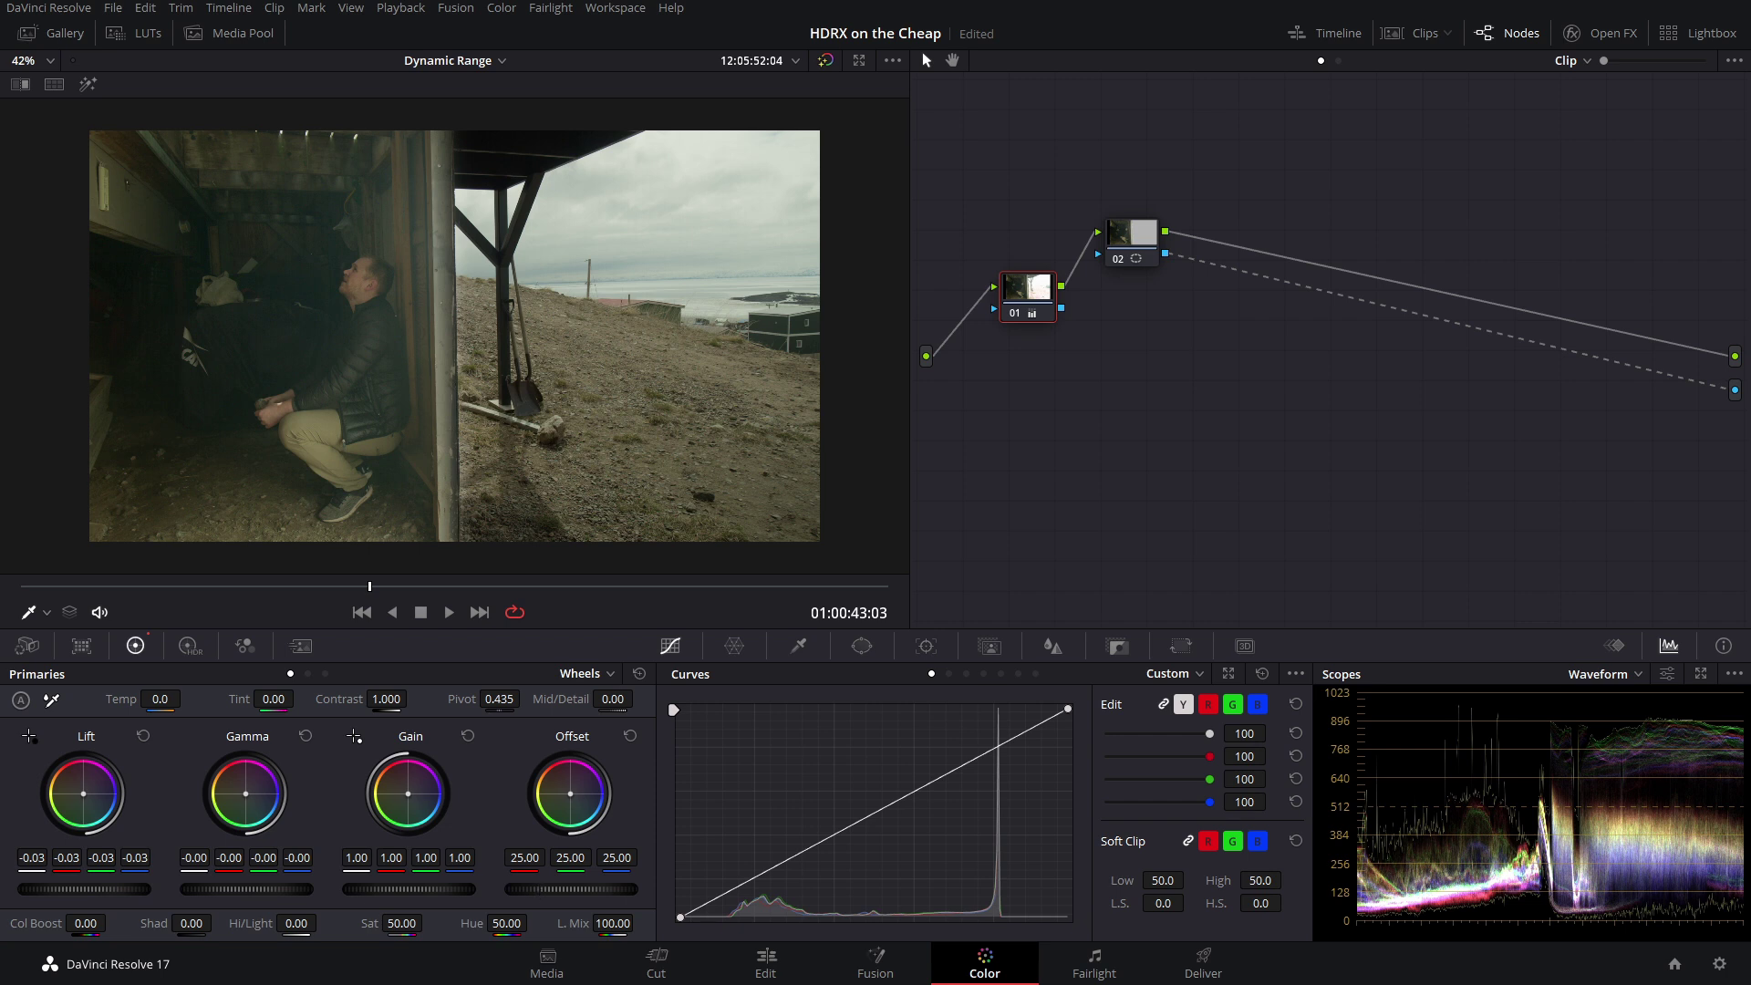
drag(580, 889, 571, 890)
drag(453, 897, 446, 896)
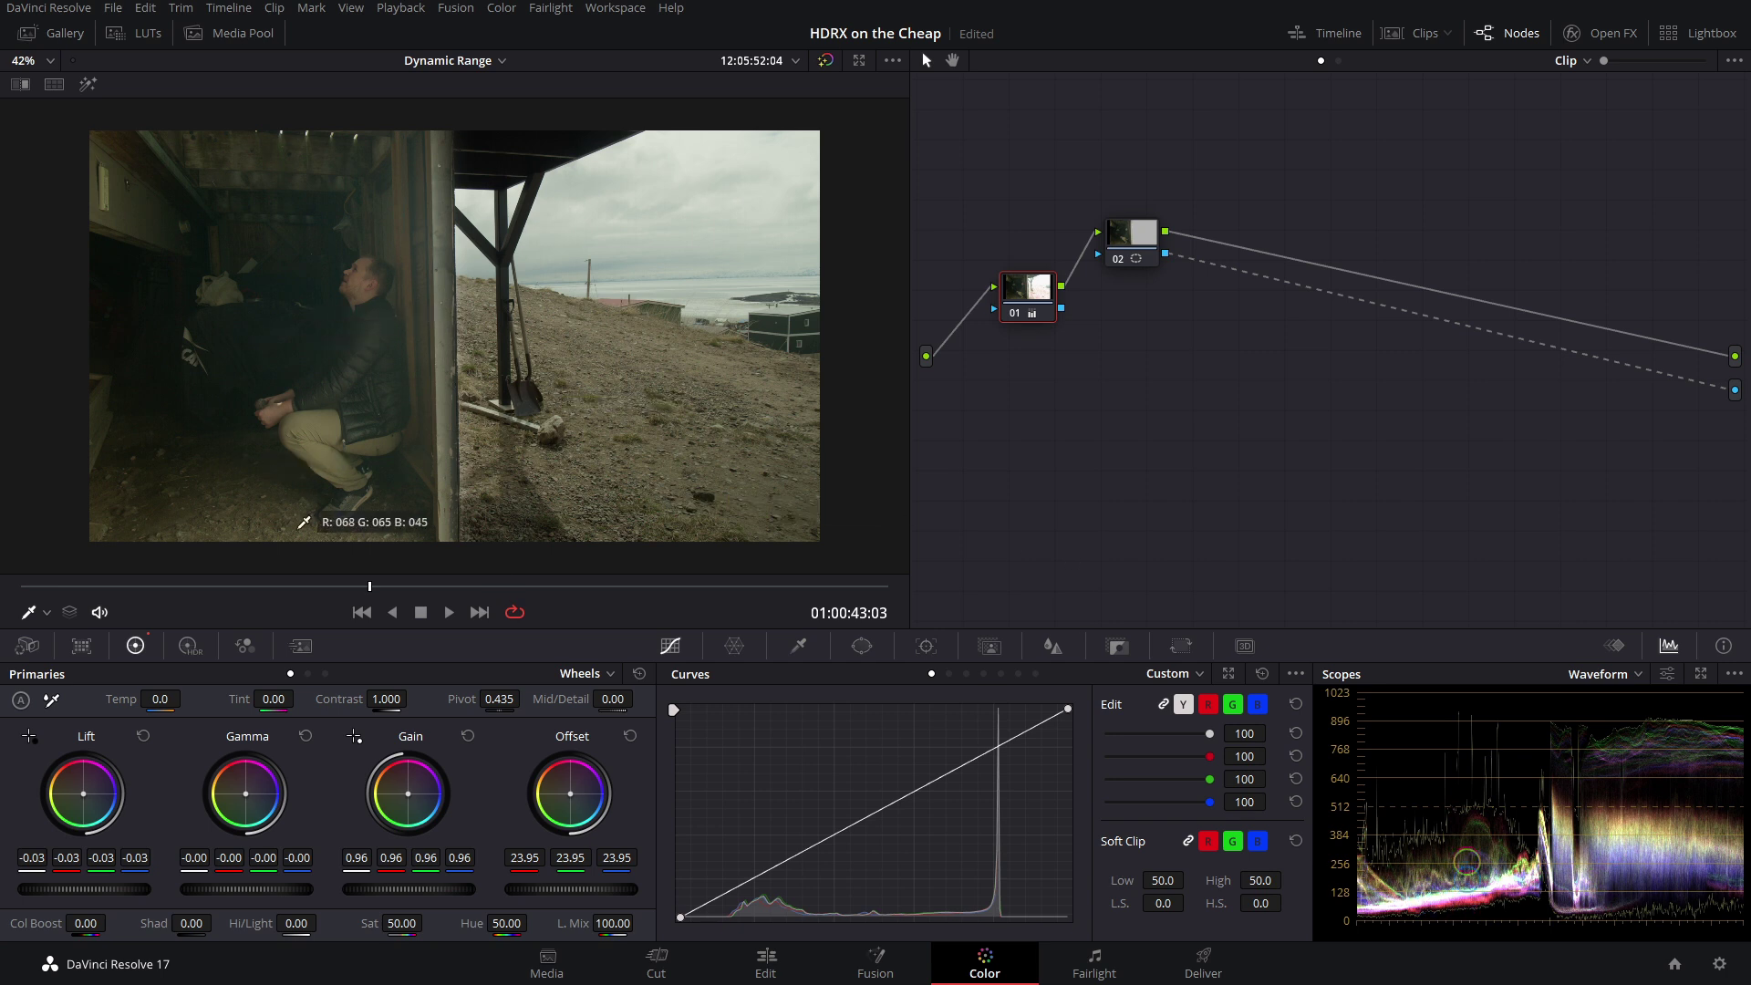
Step: Lower the Log Shadow wheel to -0.04
click(326, 673)
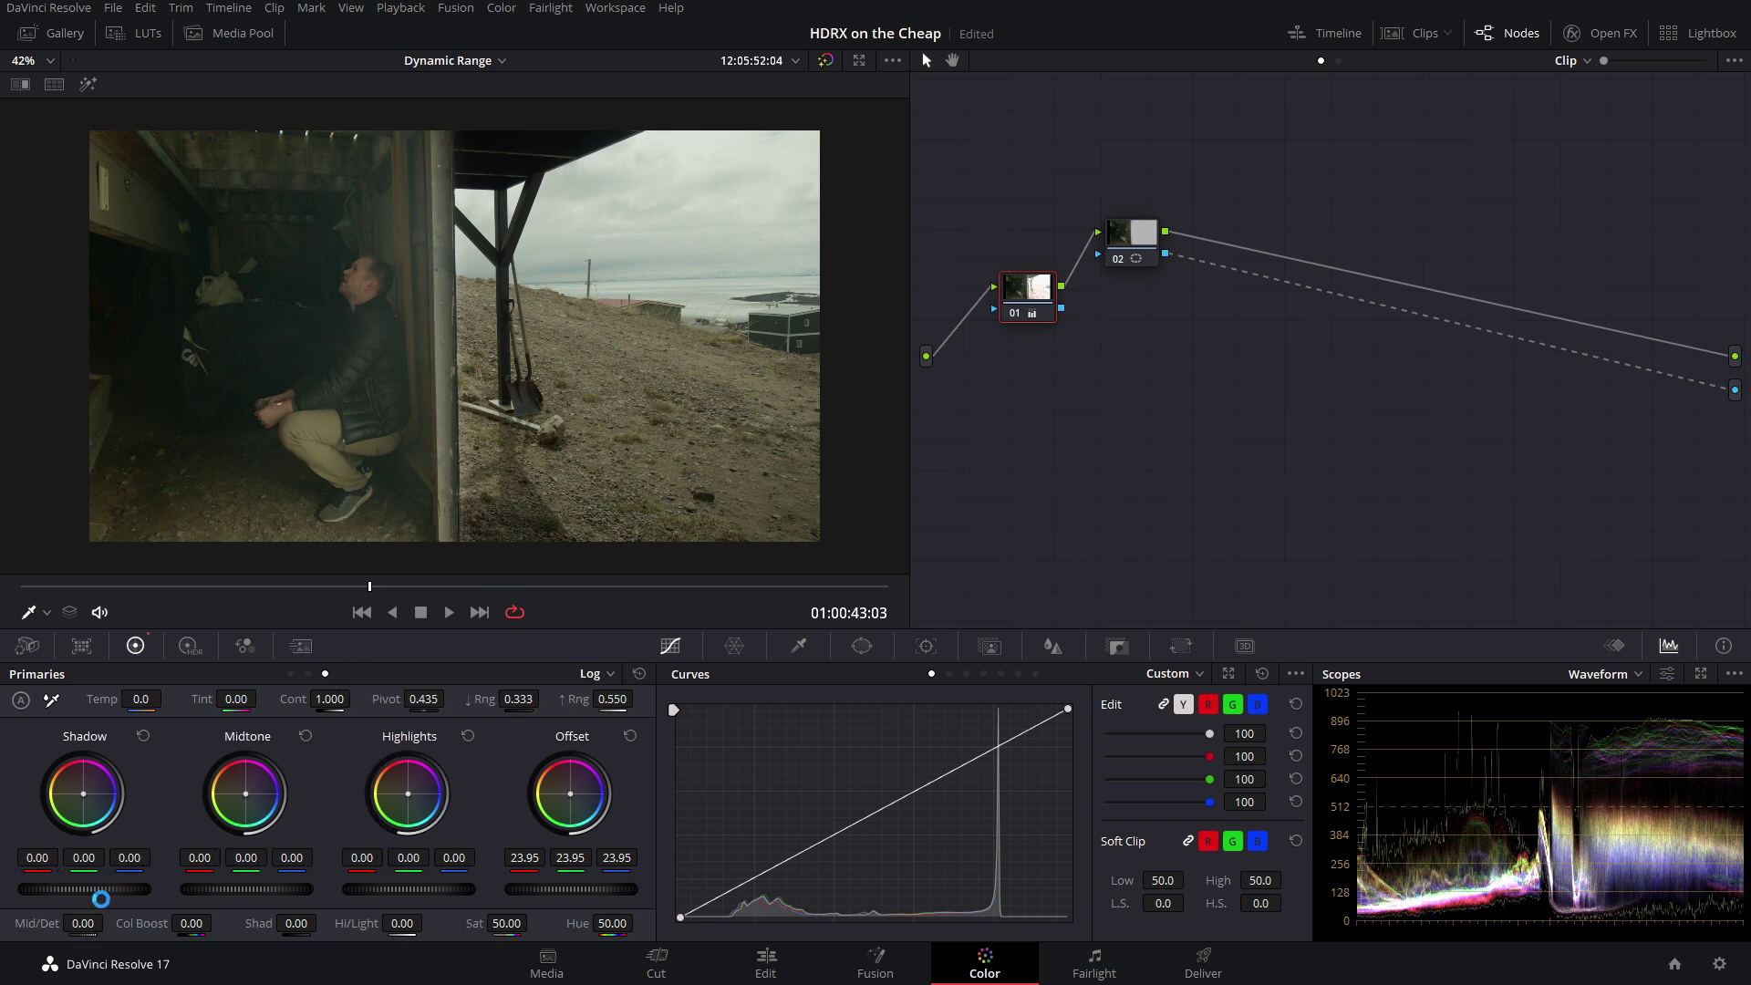
drag(100, 898, 91, 899)
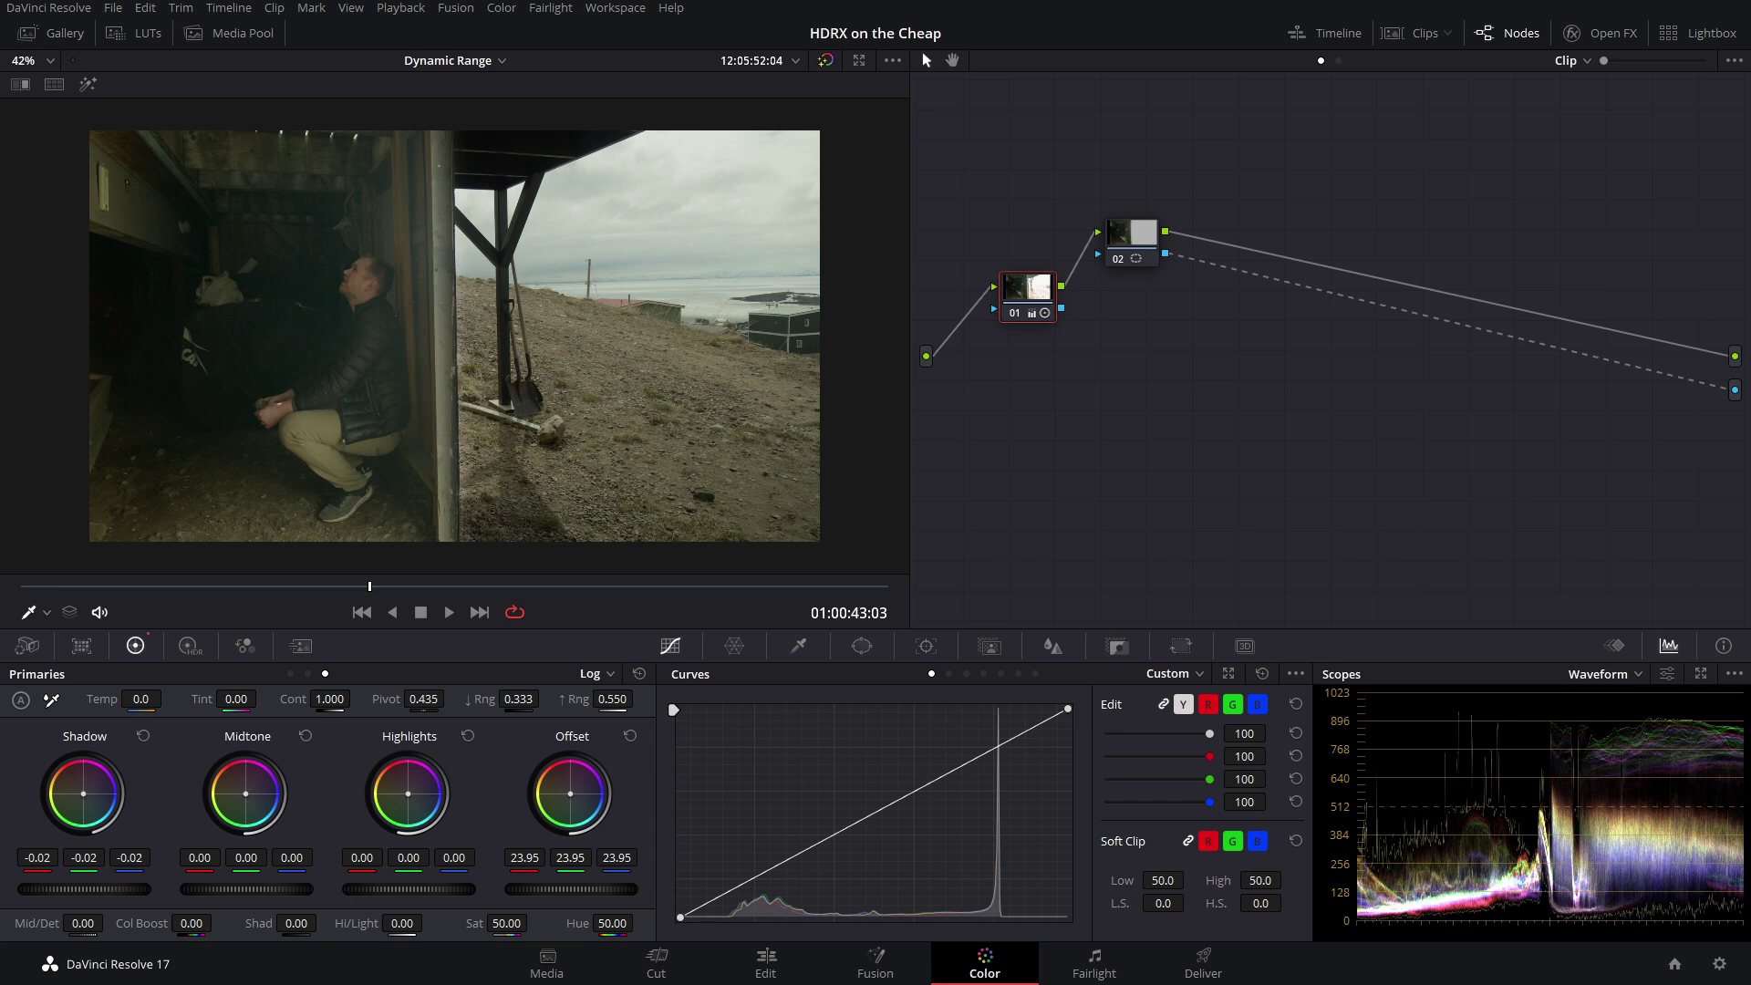
drag(135, 898, 126, 899)
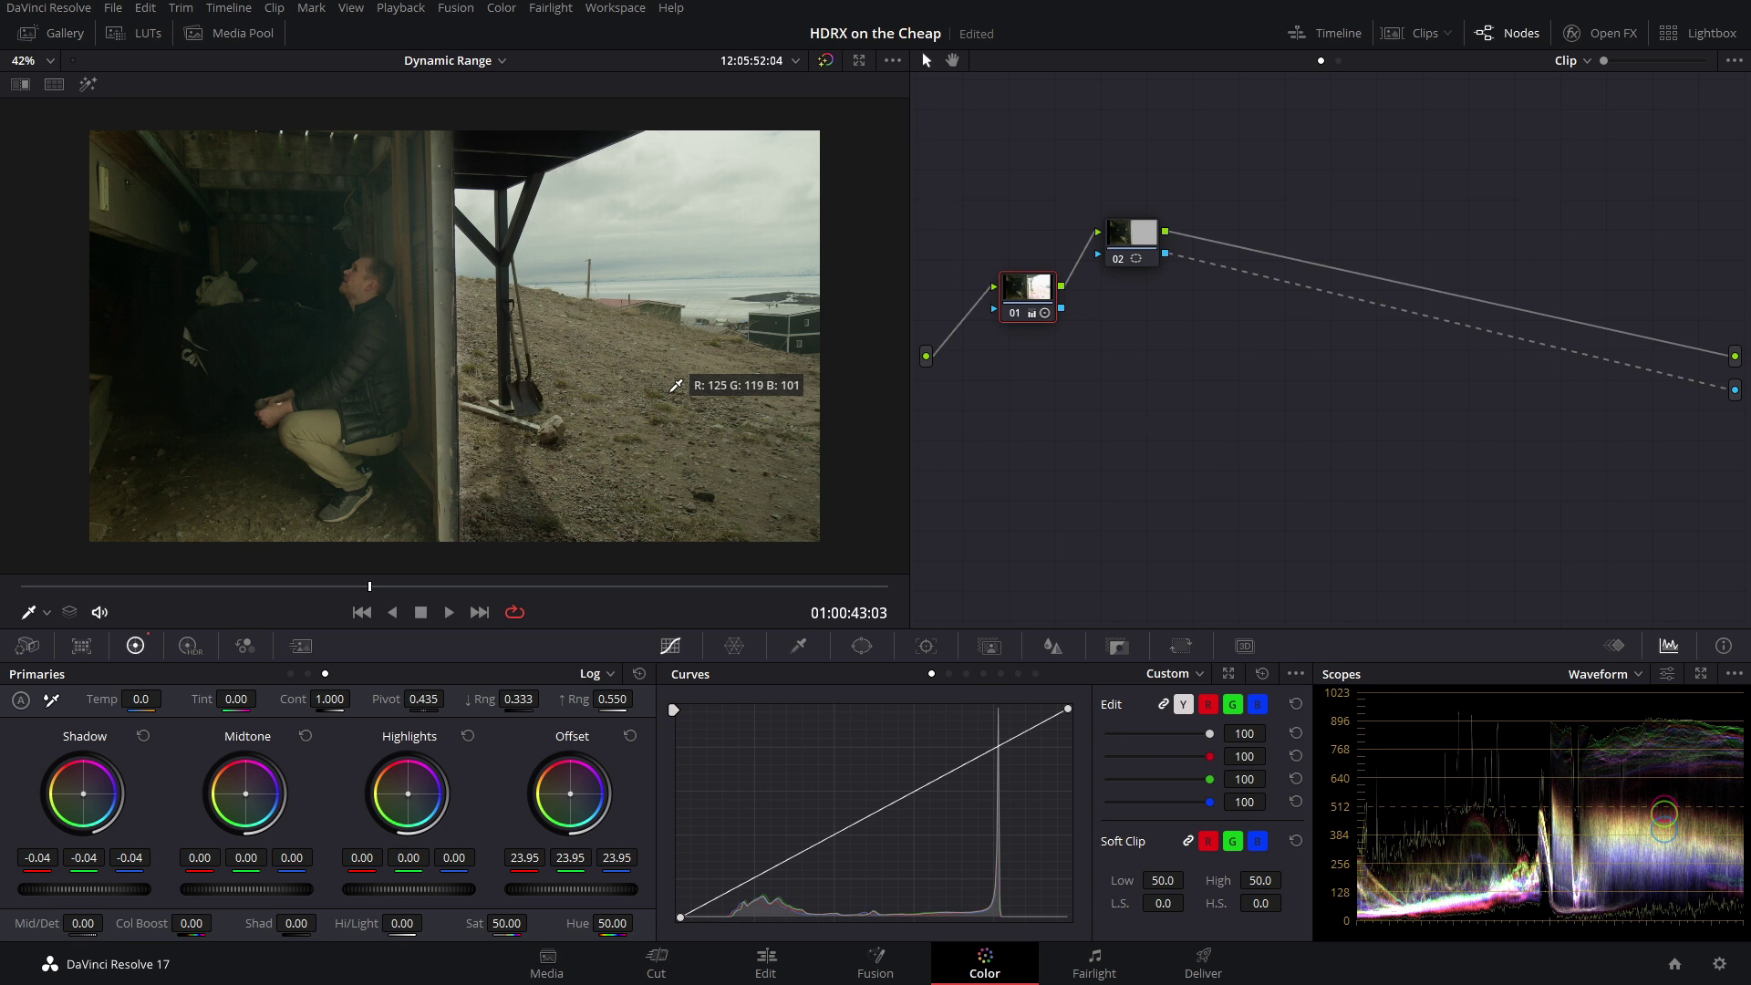
Step: Set the clip's Camera Raw tint to 25
click(27, 645)
drag(373, 730, 397, 727)
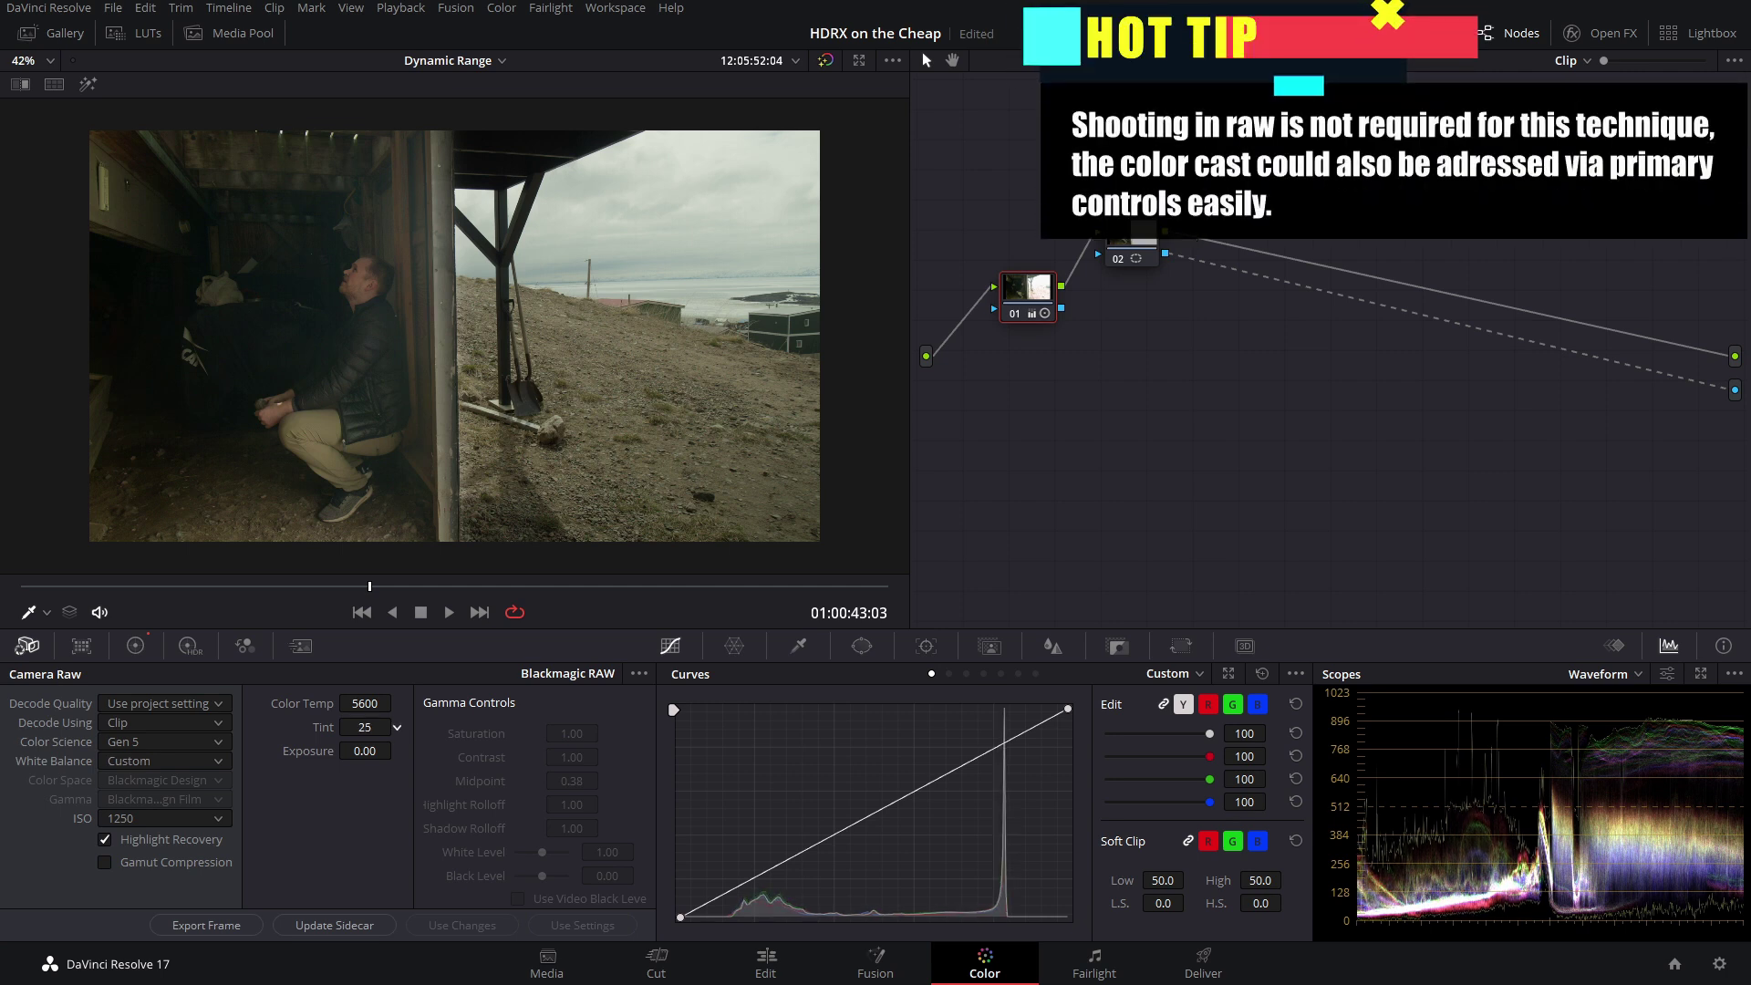
drag(397, 727, 381, 726)
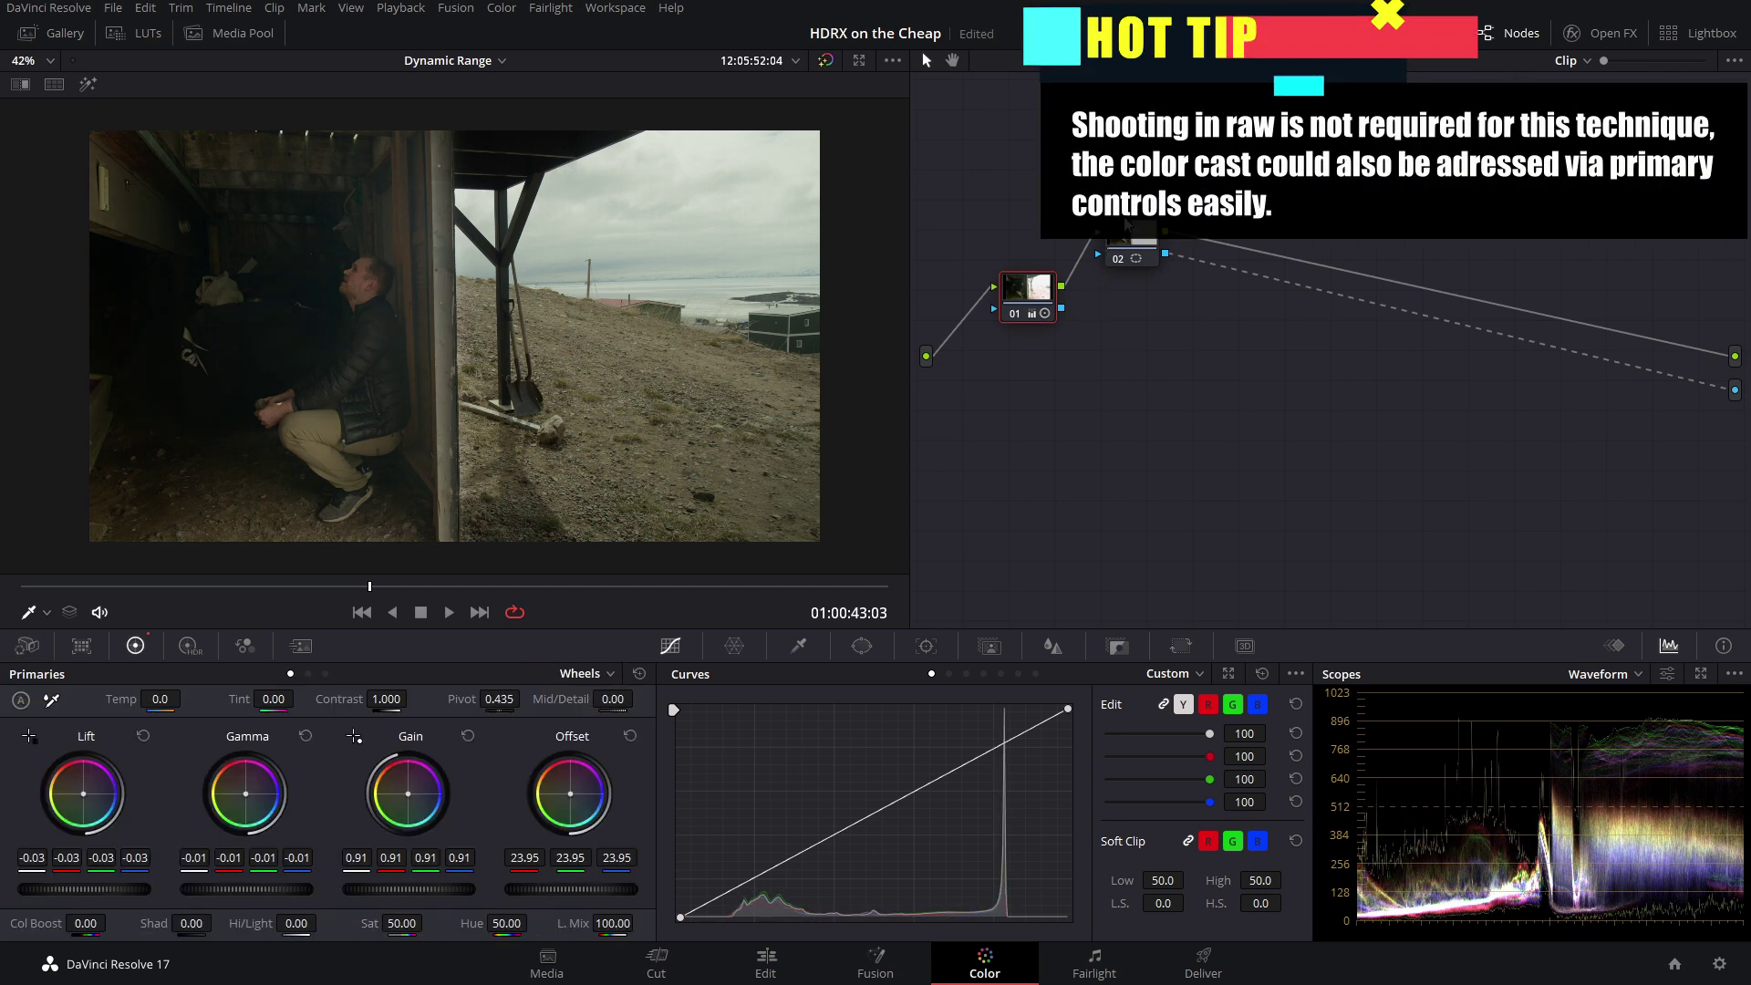
Step: Raise node 02's window Soft 1 from 6.82 to about 9.76, then scrub back to an earlier frame
click(1128, 240)
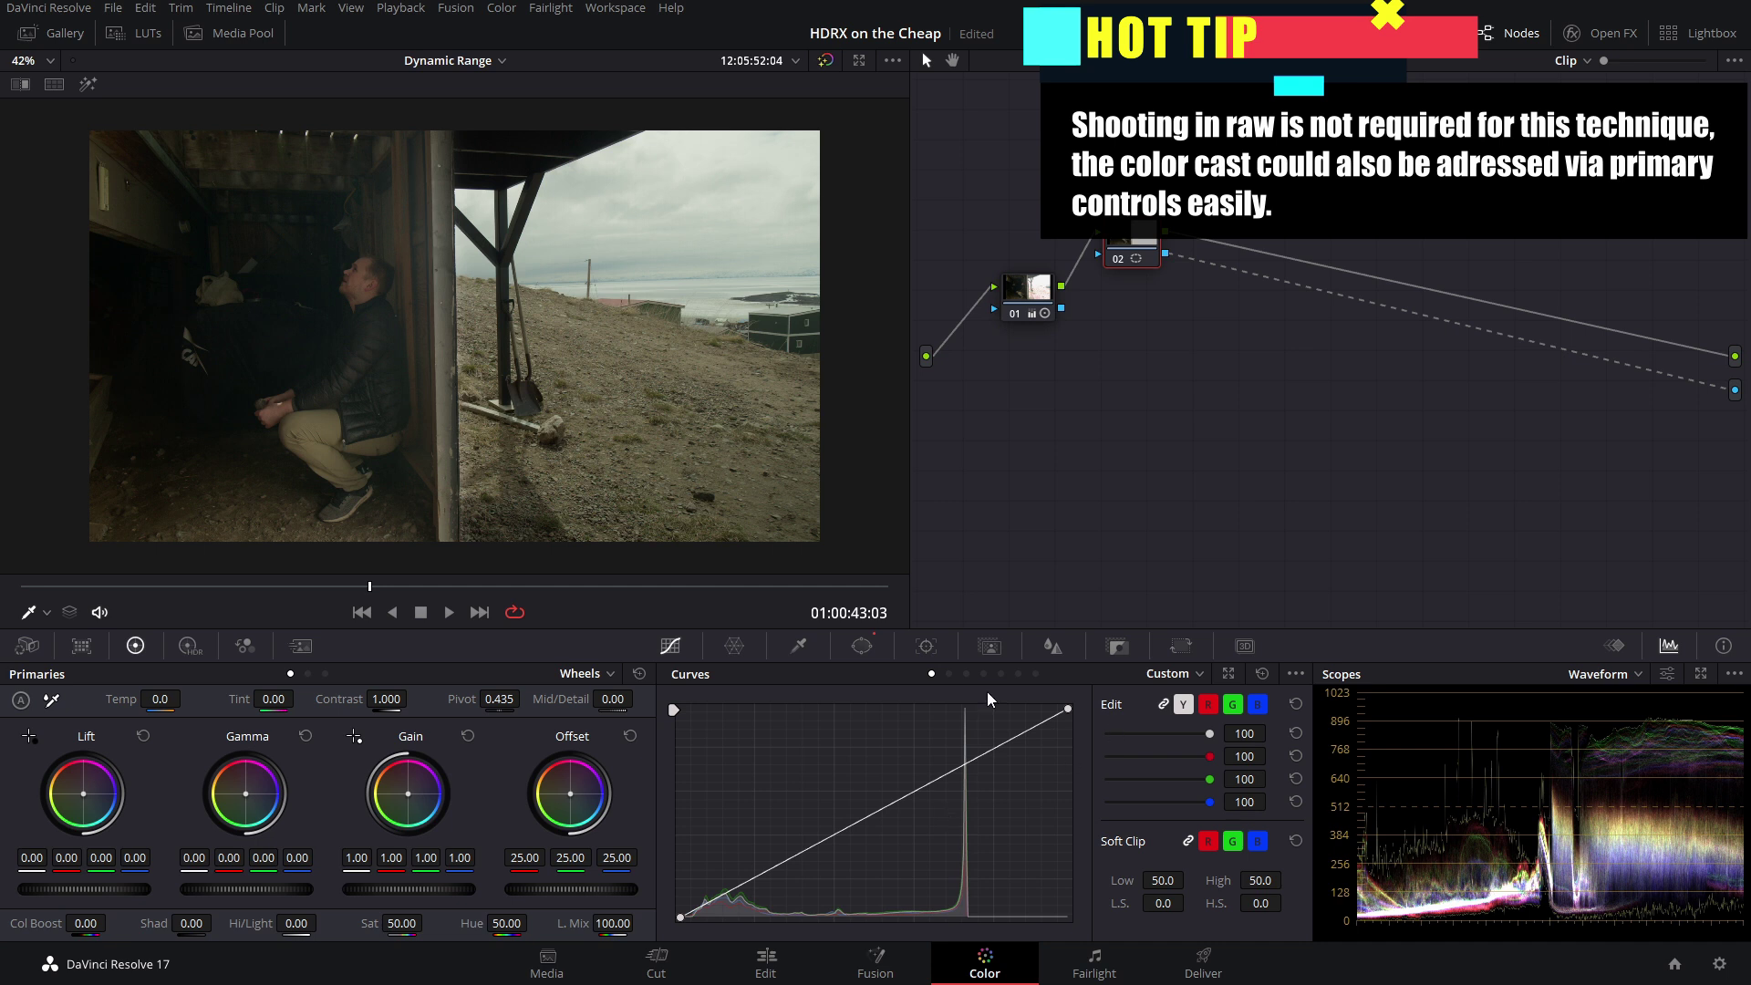
click(862, 646)
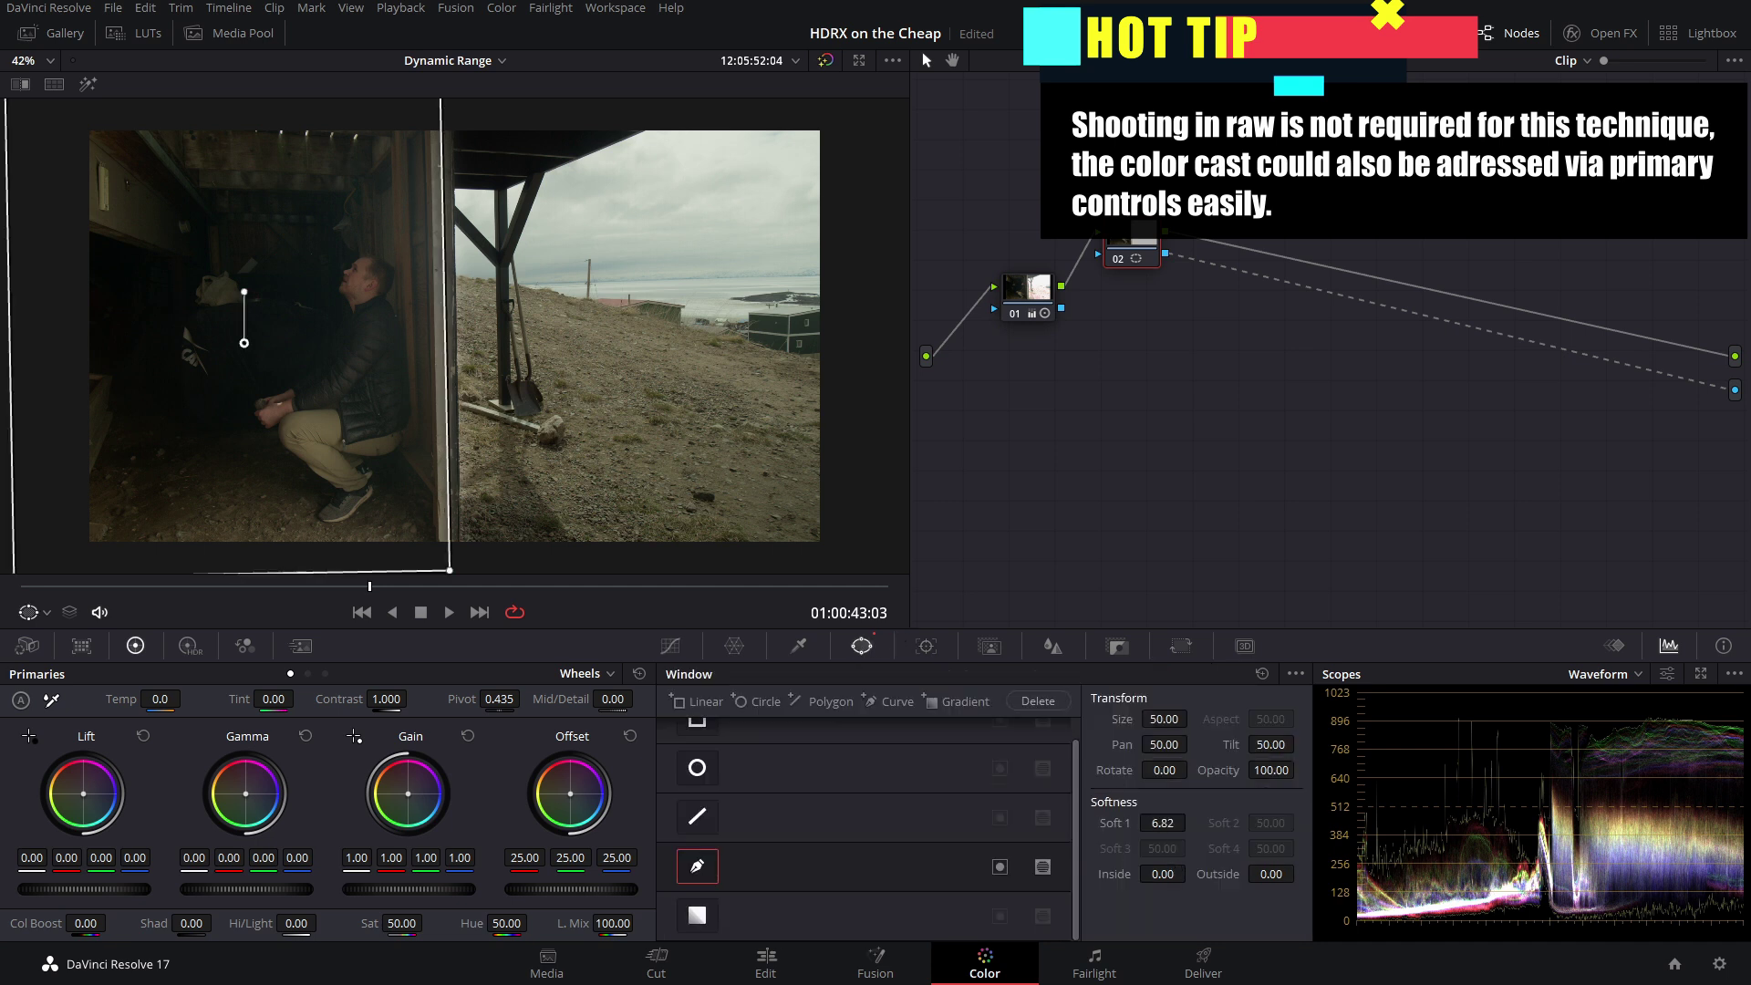
drag(1162, 822, 1195, 822)
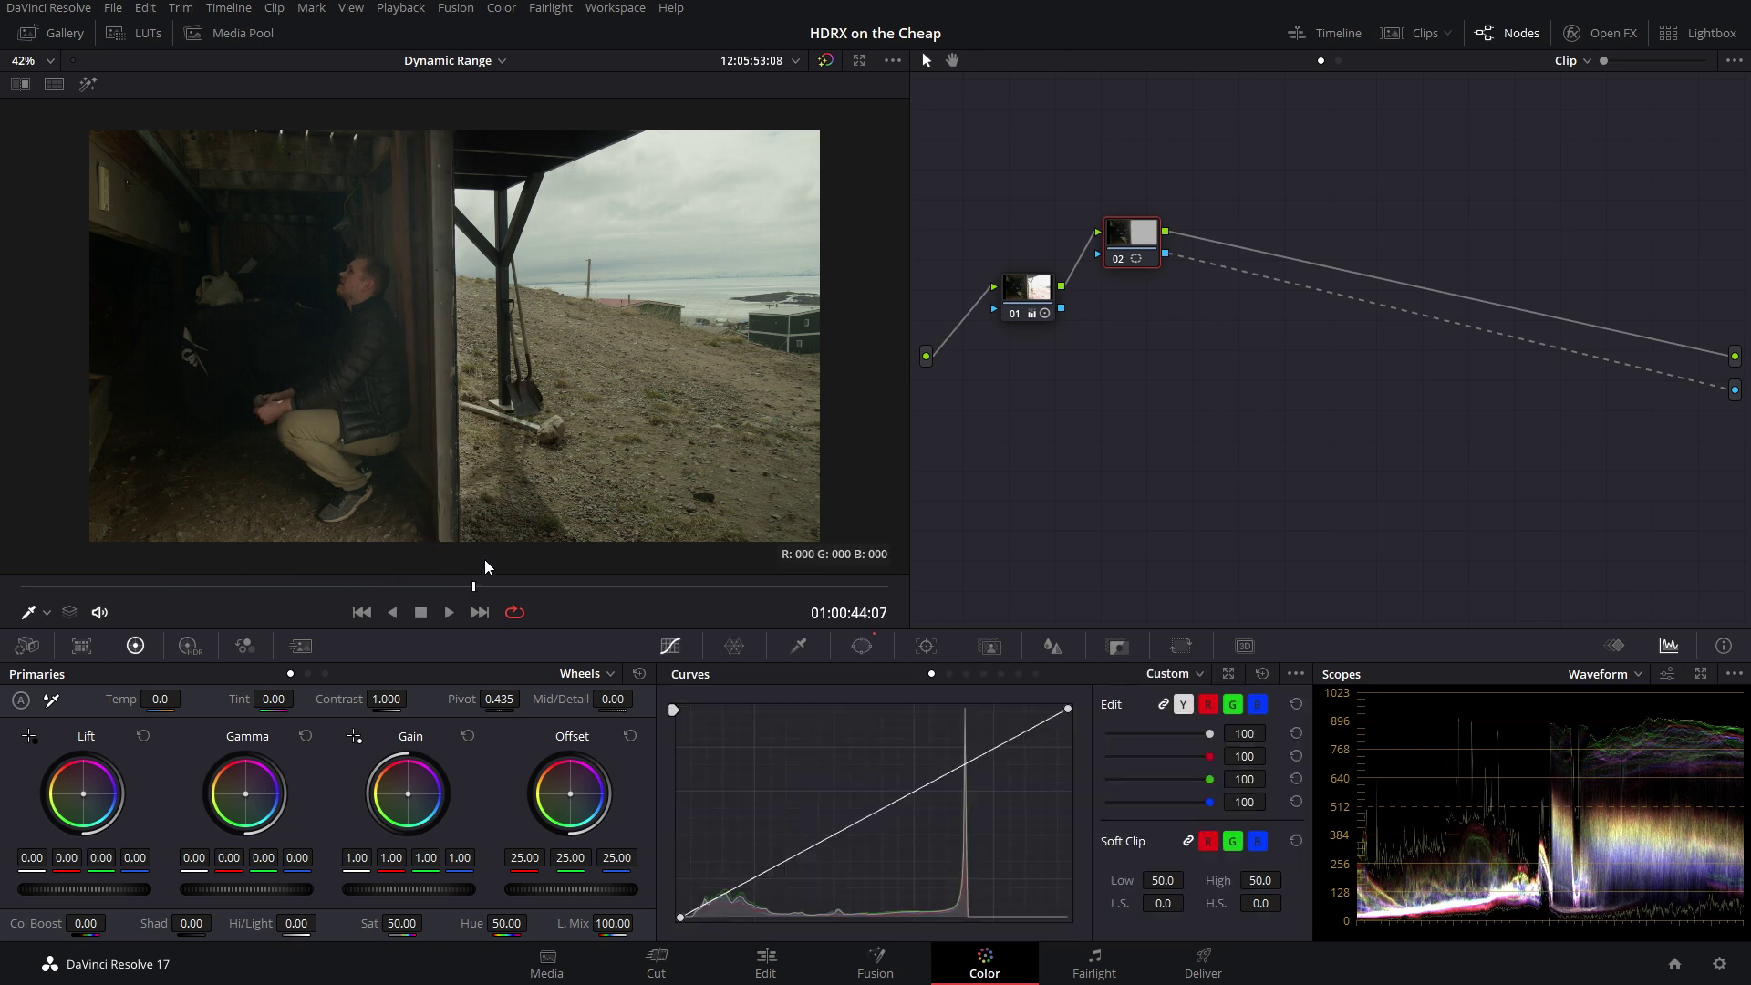
drag(482, 584, 176, 584)
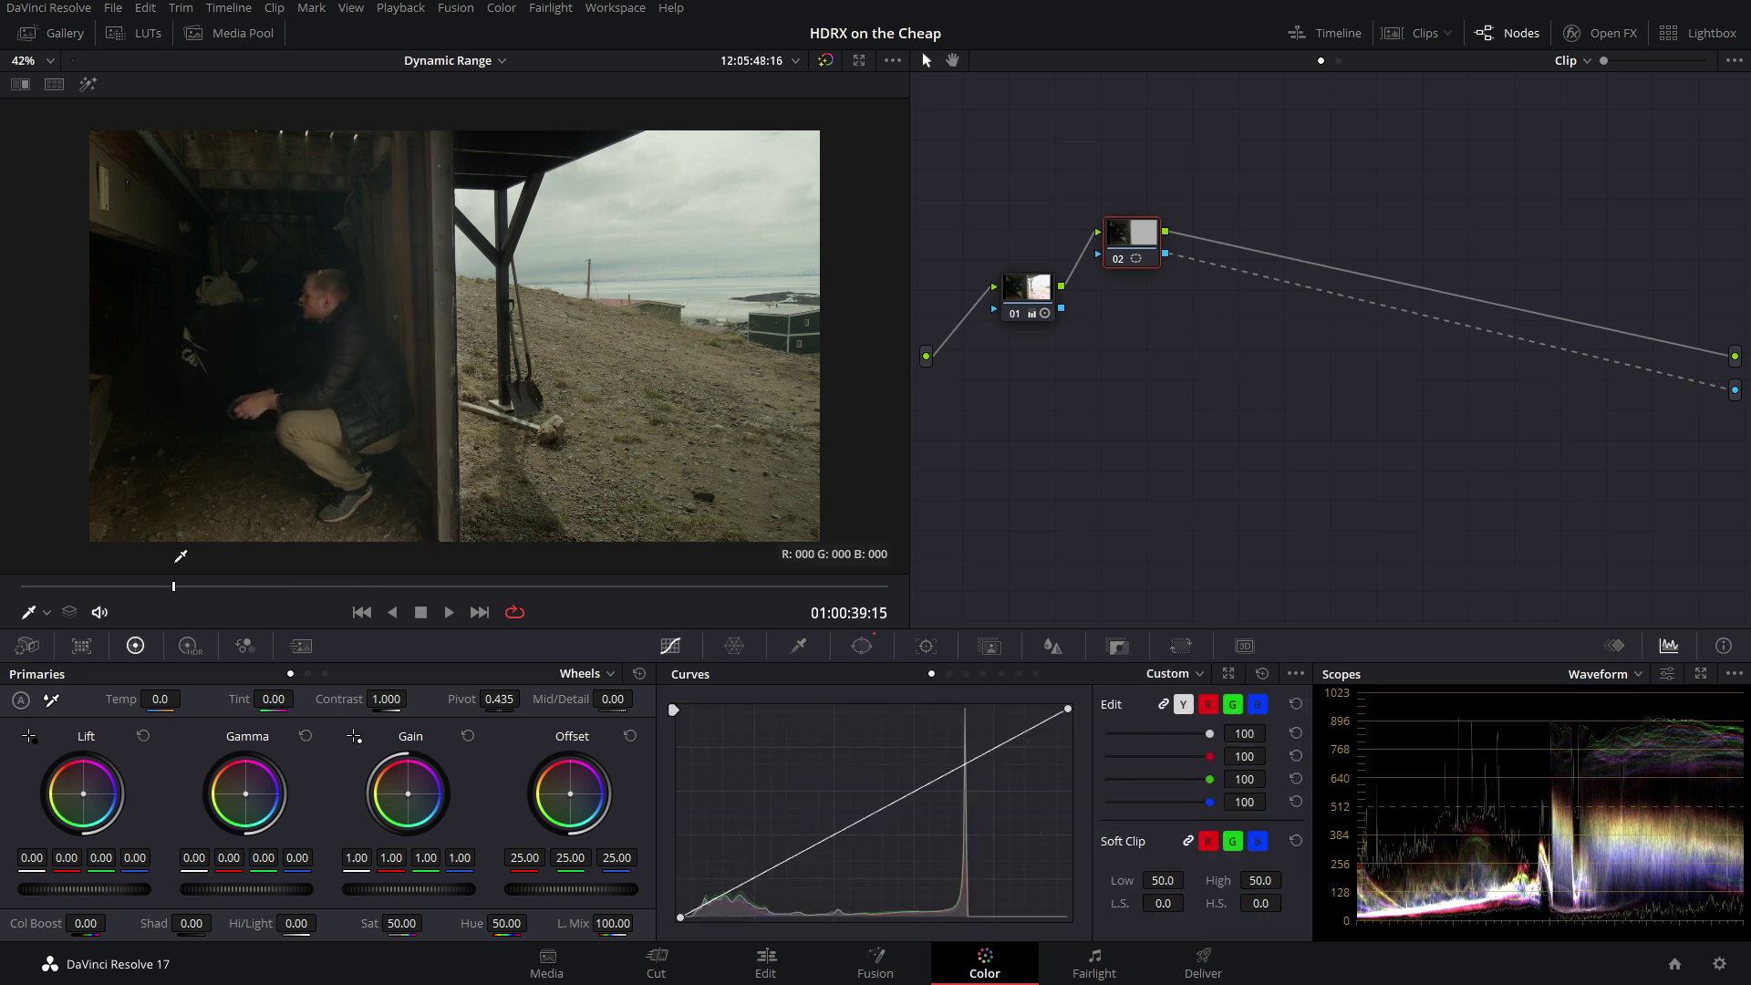
Step: From the clip start, set Camera Raw Decode Using to Clip with ISO 200
key(Up)
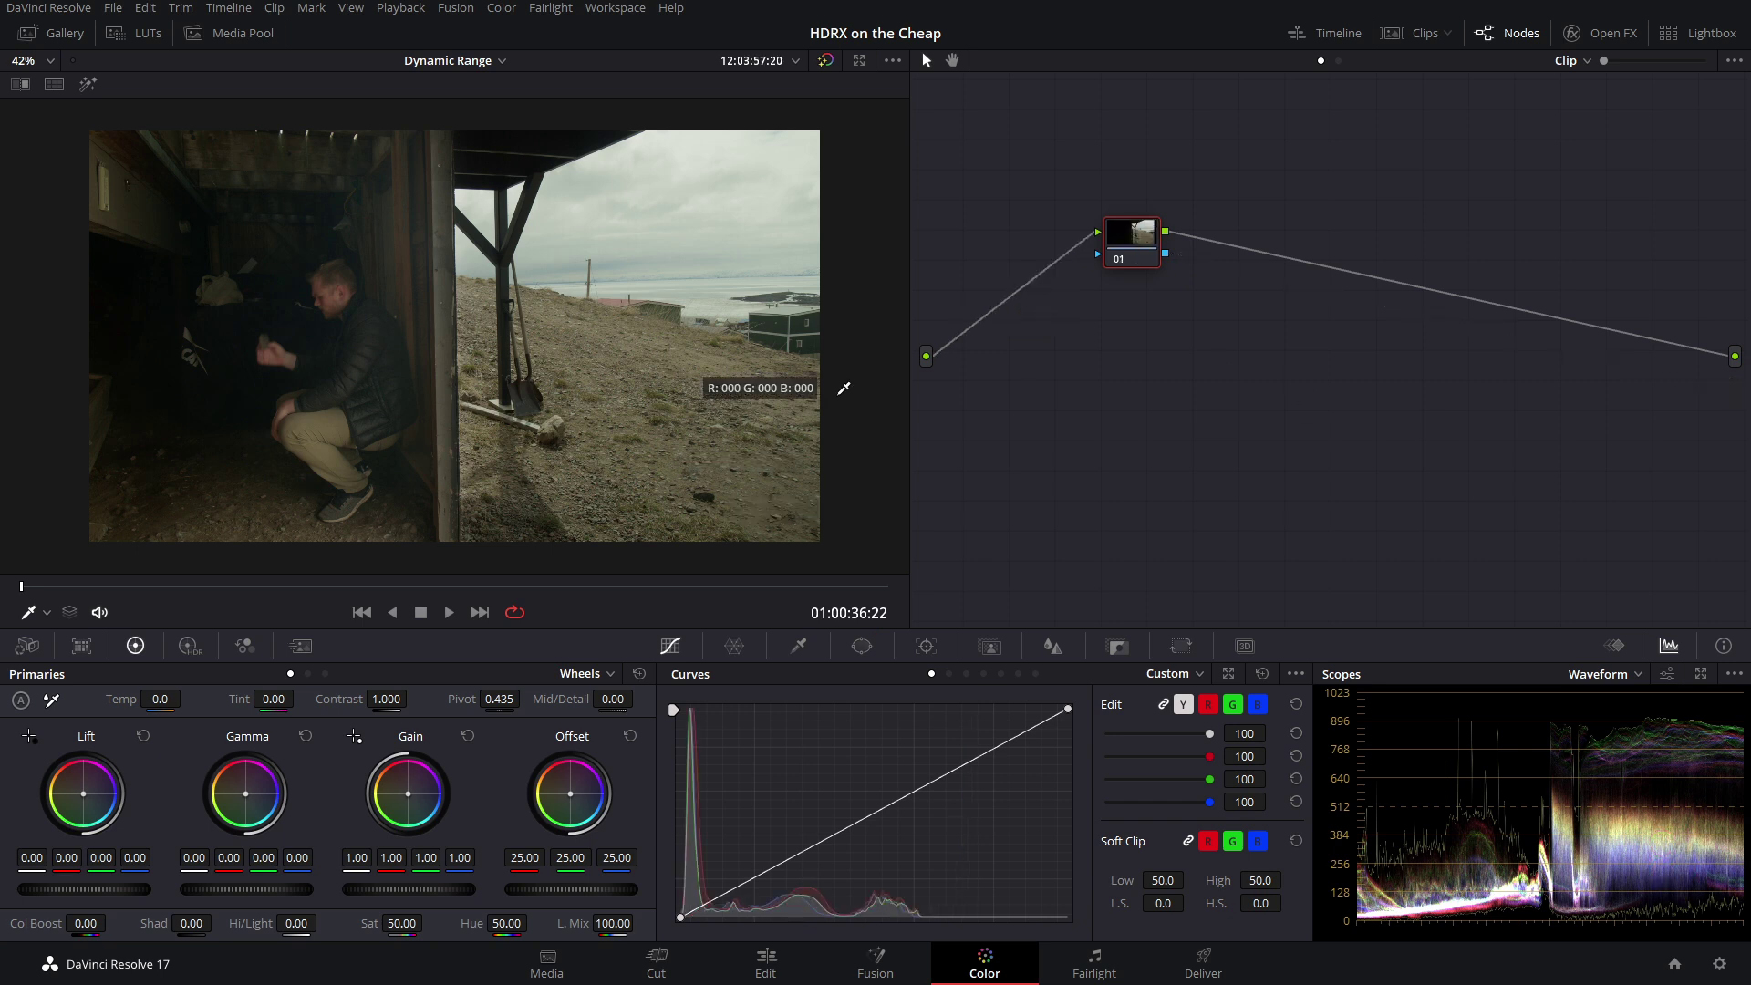
click(36, 648)
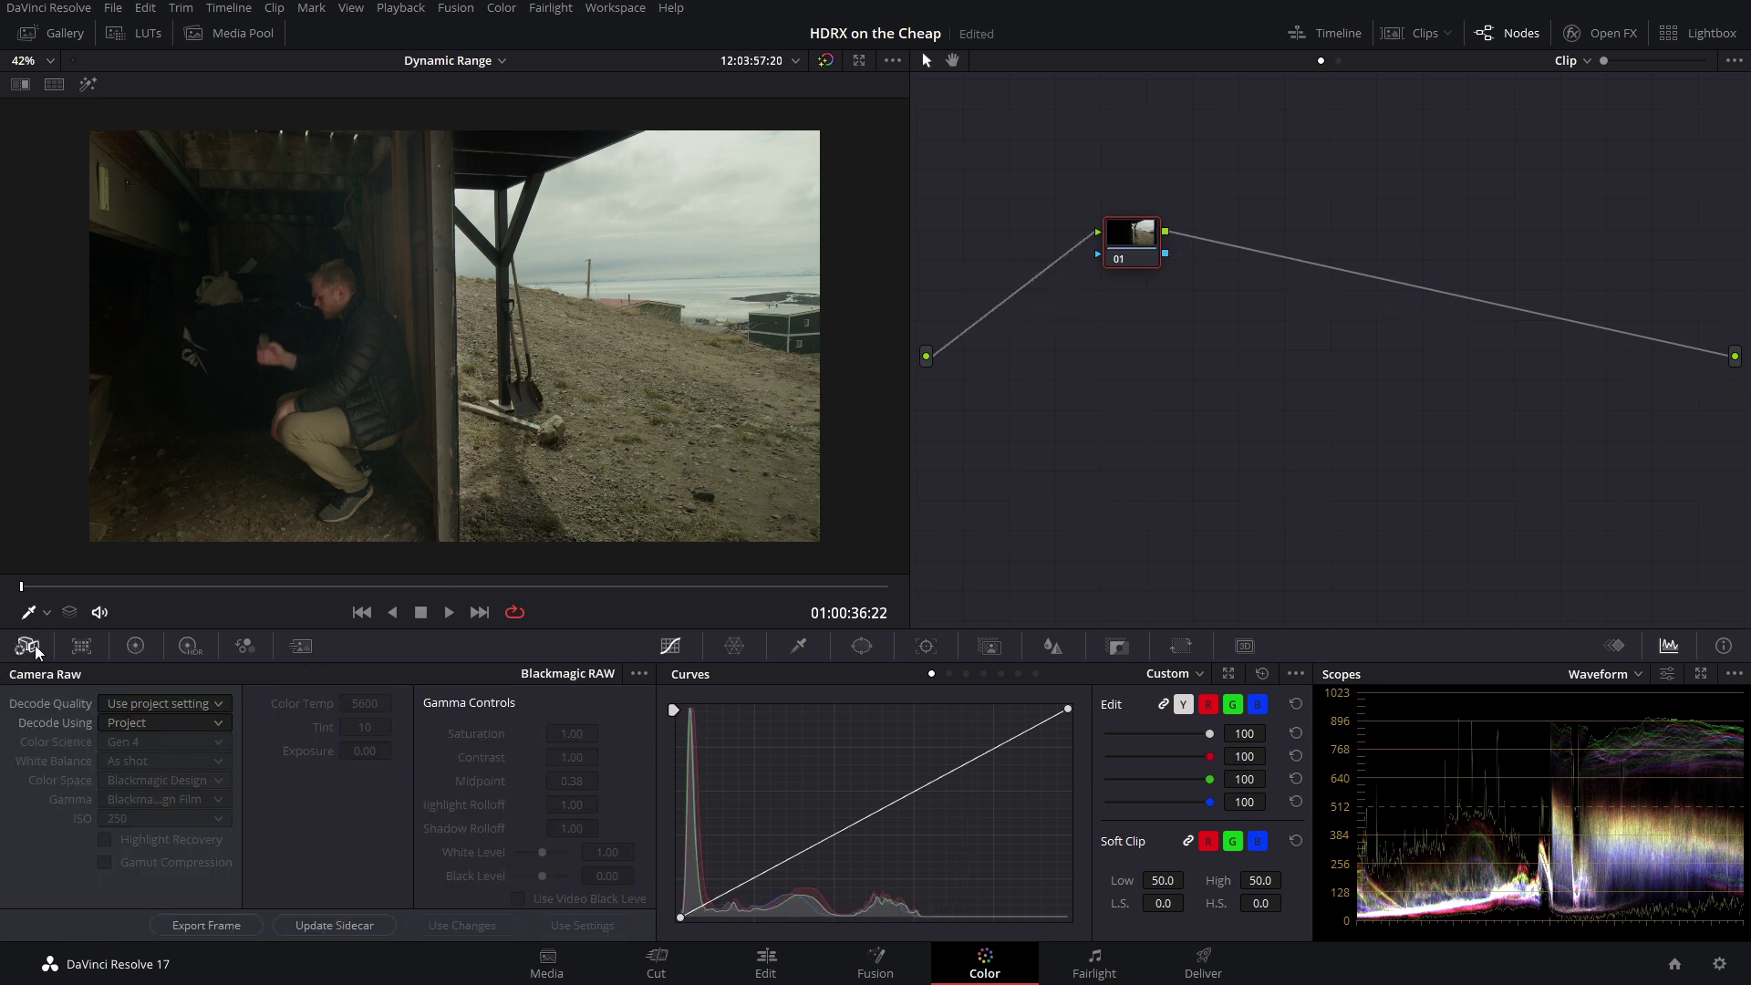
click(174, 725)
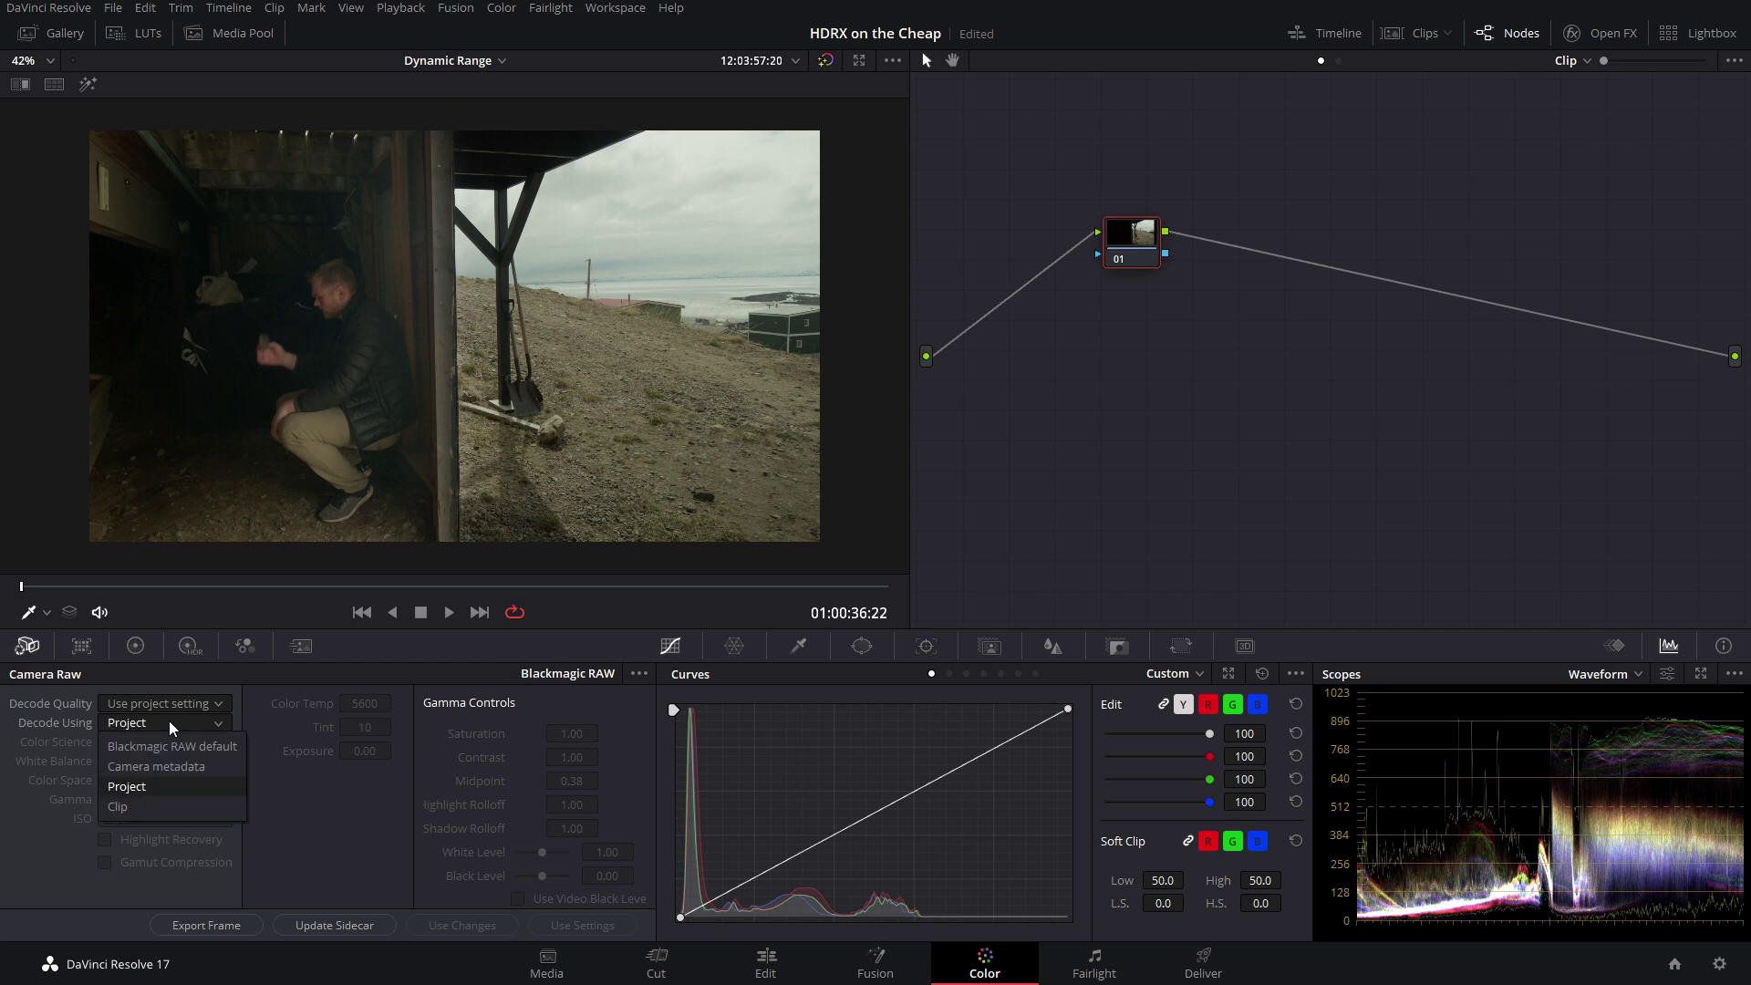
click(129, 809)
click(200, 819)
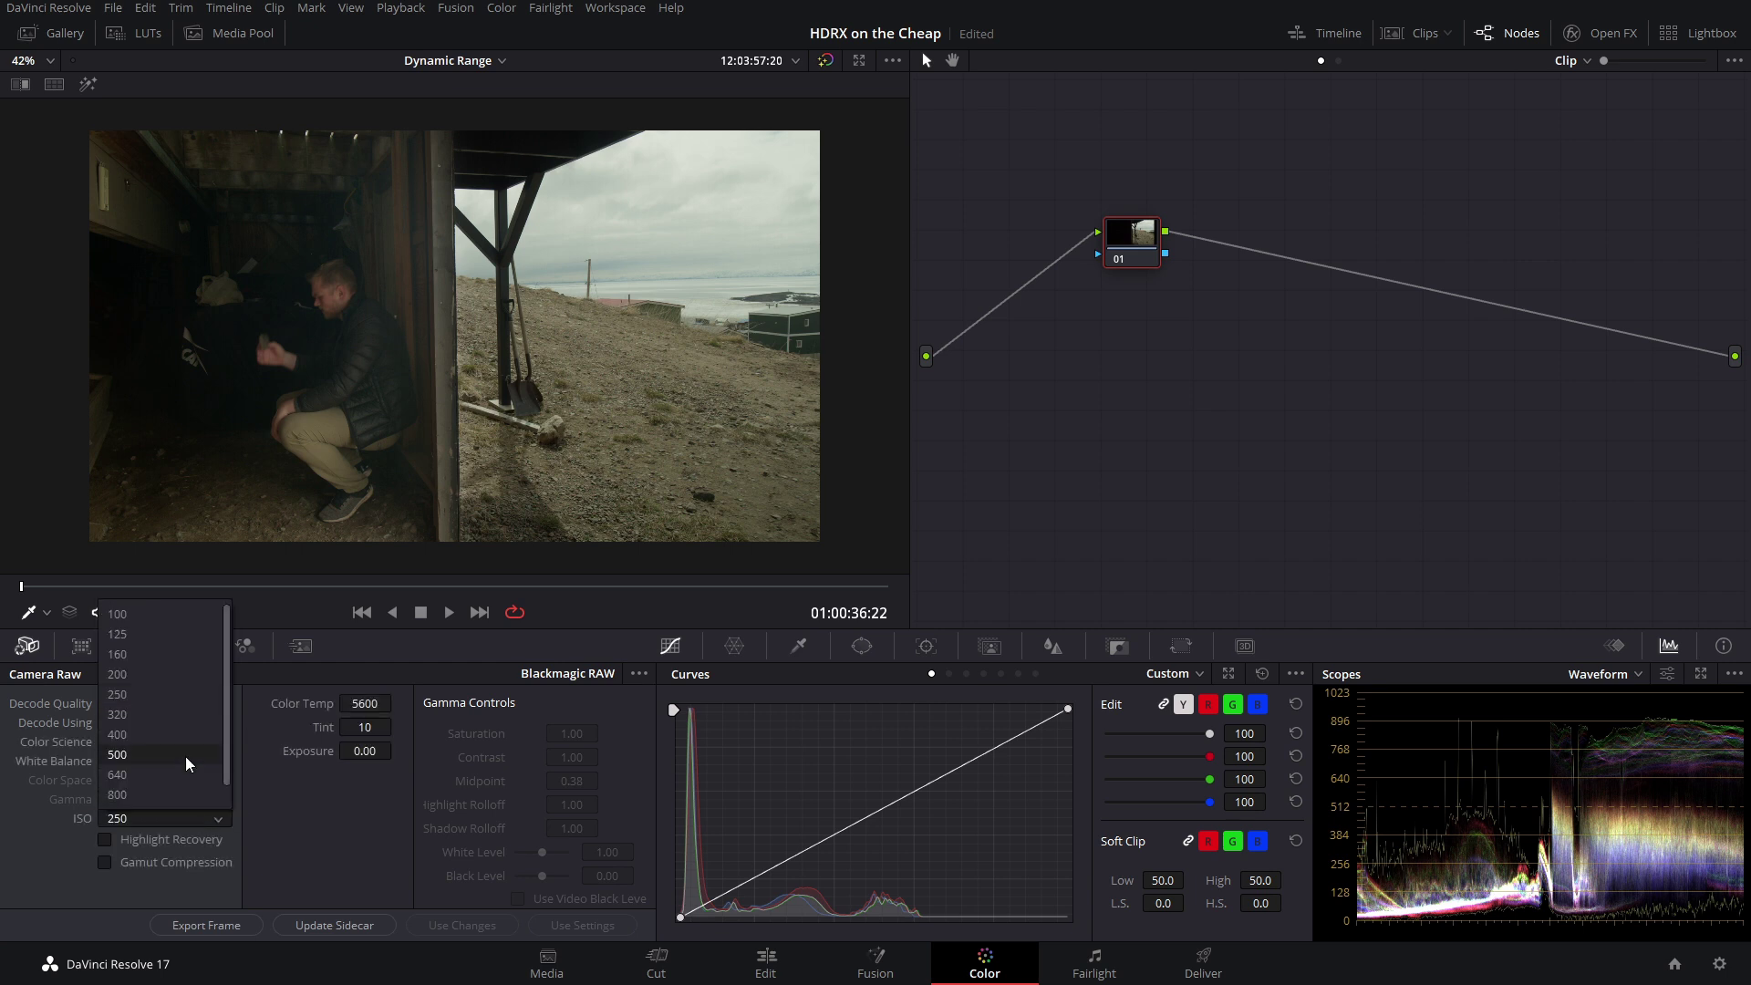
click(144, 675)
Step: Switch the colour science to Gen 5 and raise the tint to 18
click(182, 744)
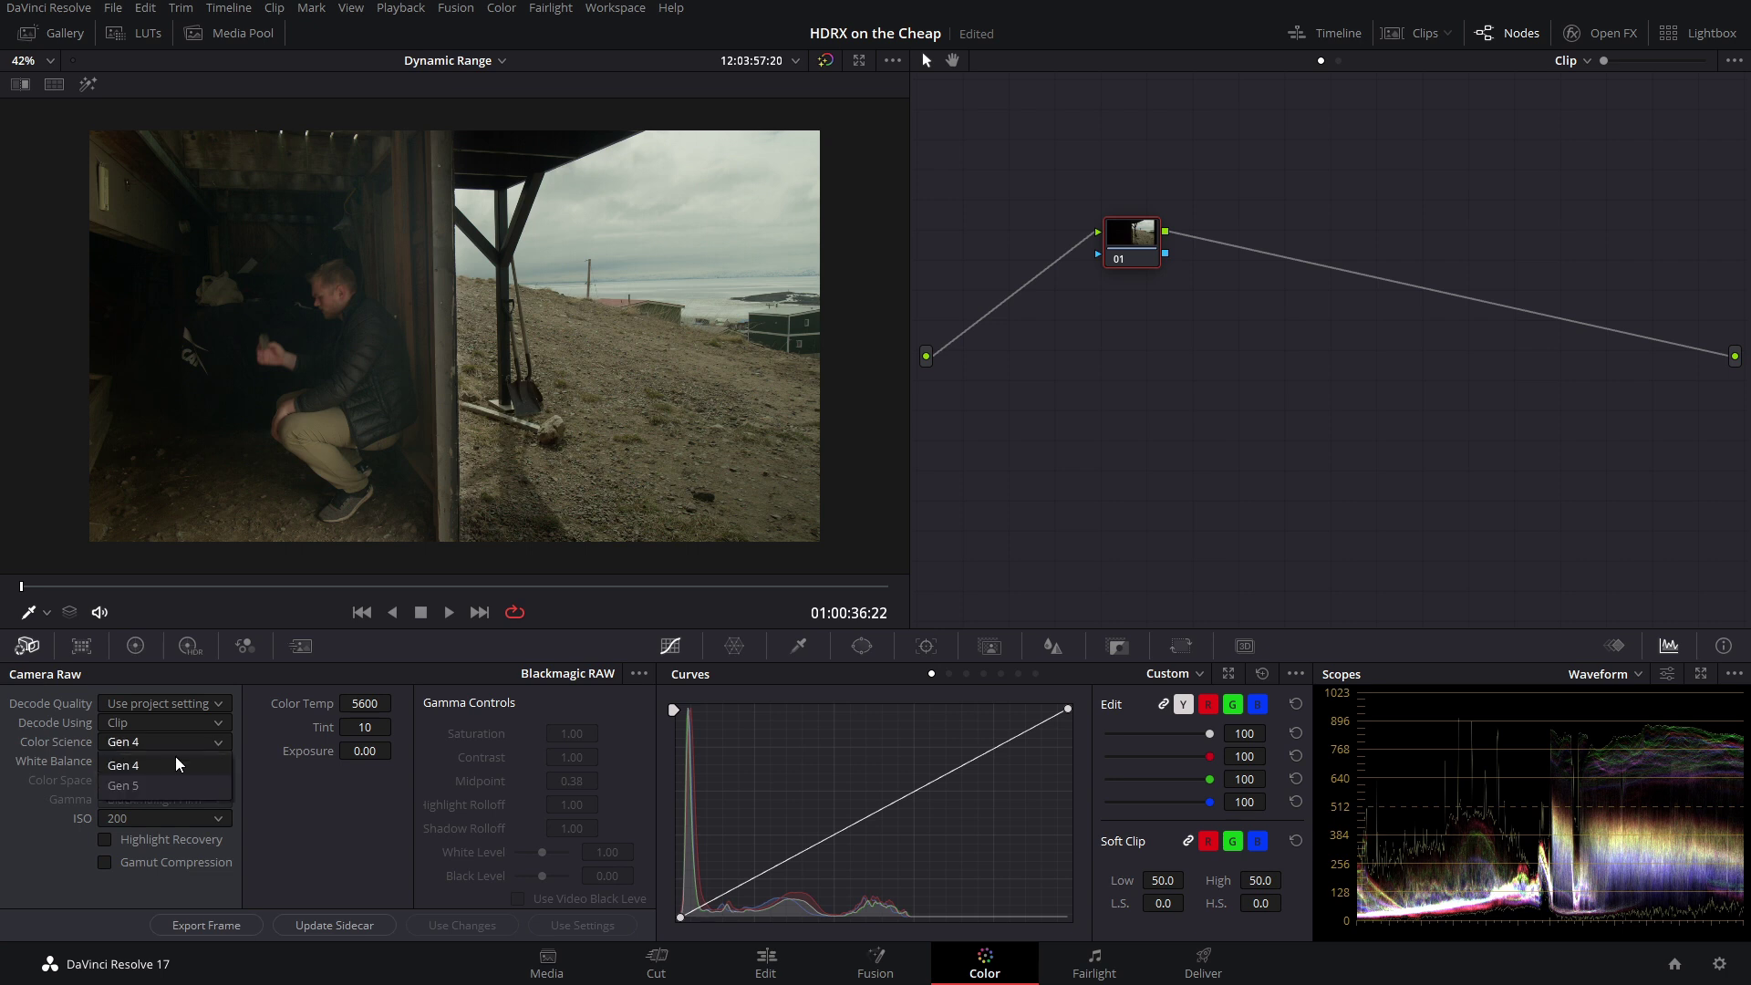
click(138, 786)
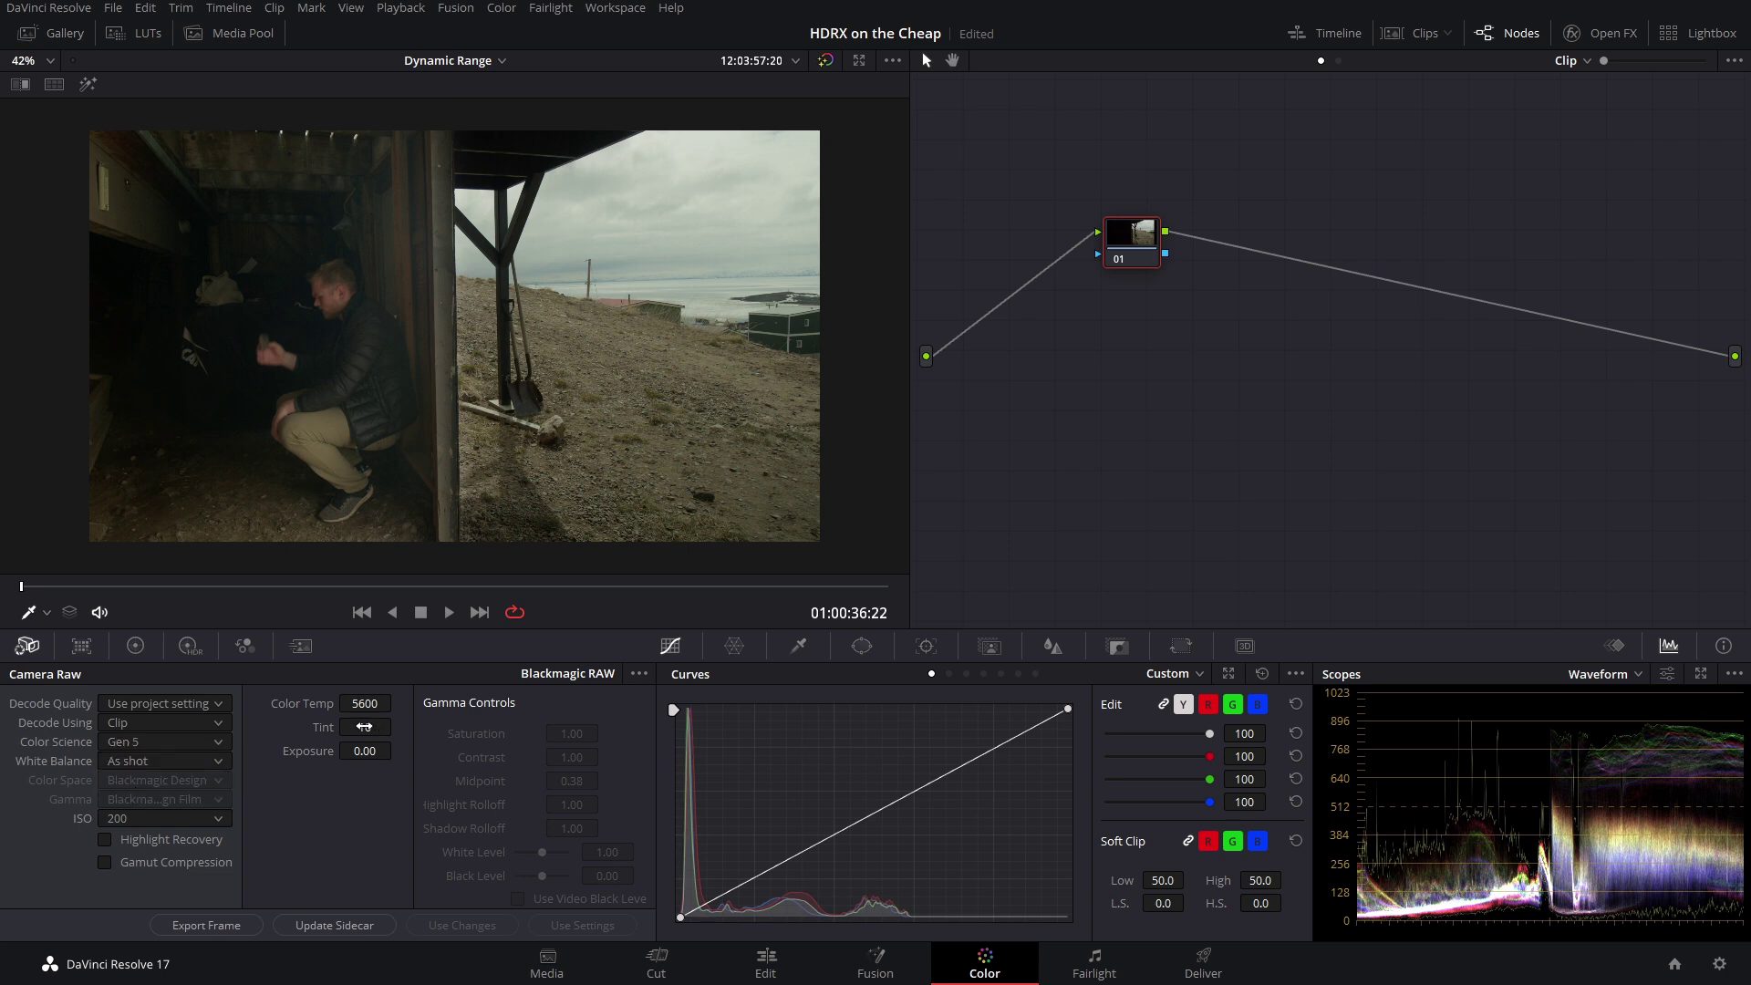
drag(365, 727, 378, 726)
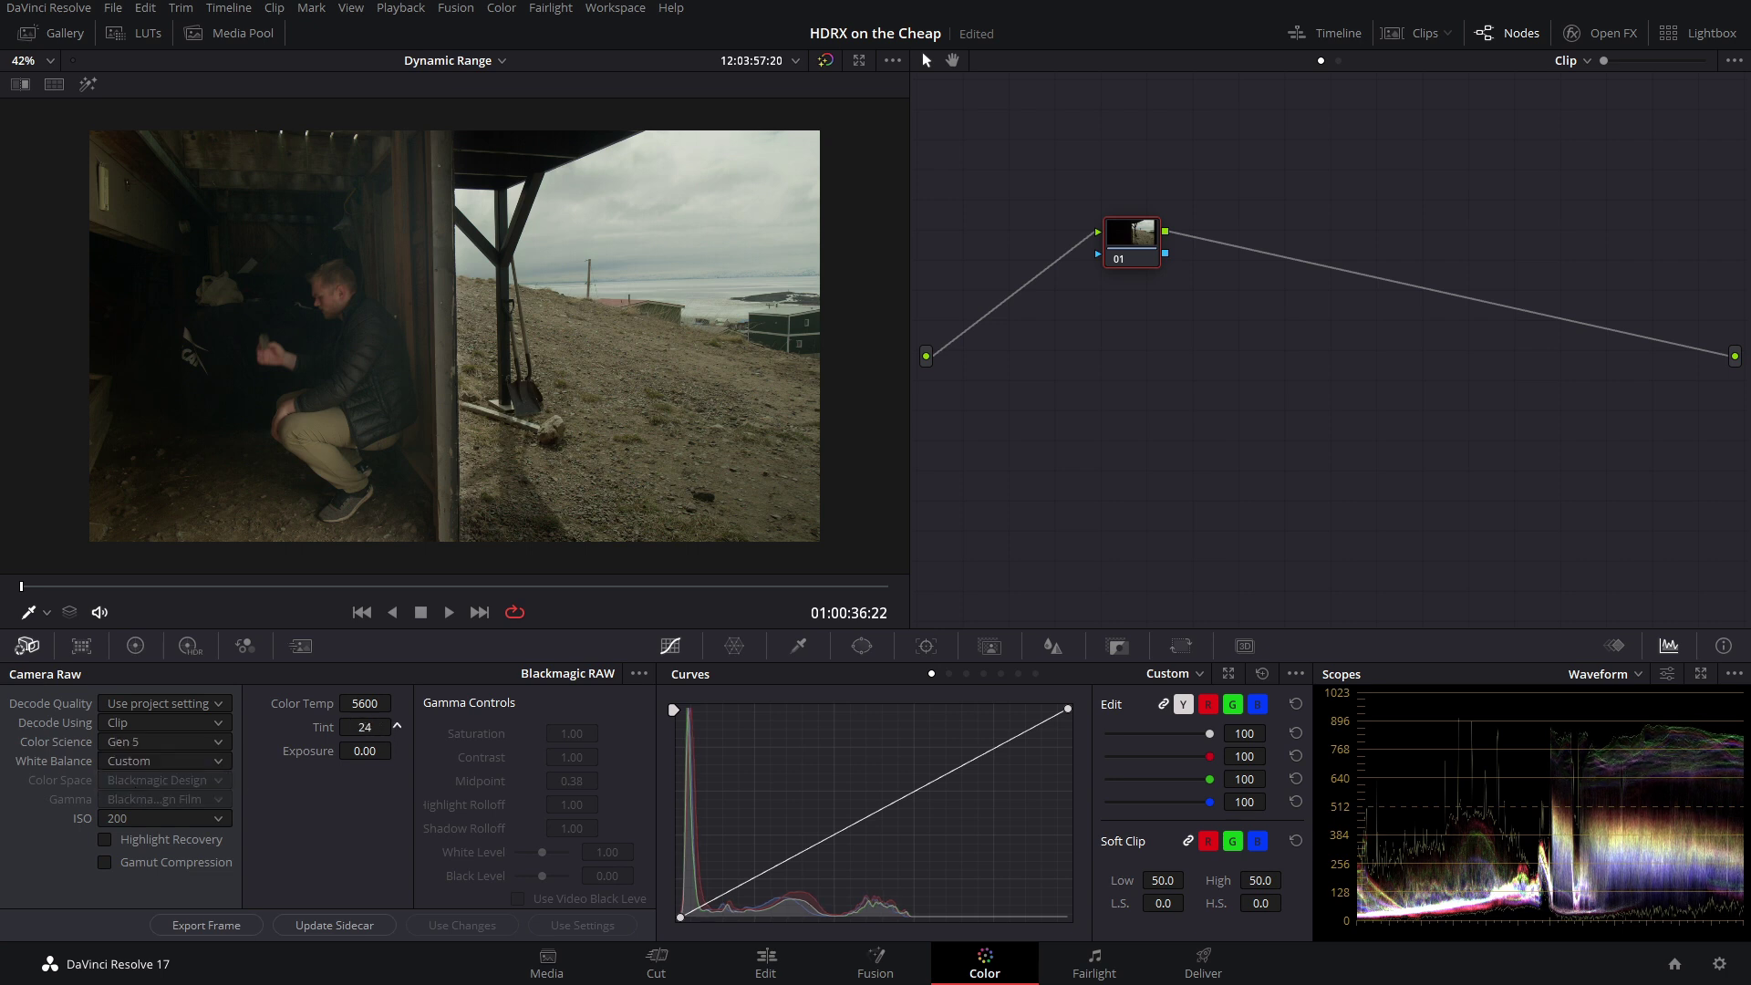
click(135, 646)
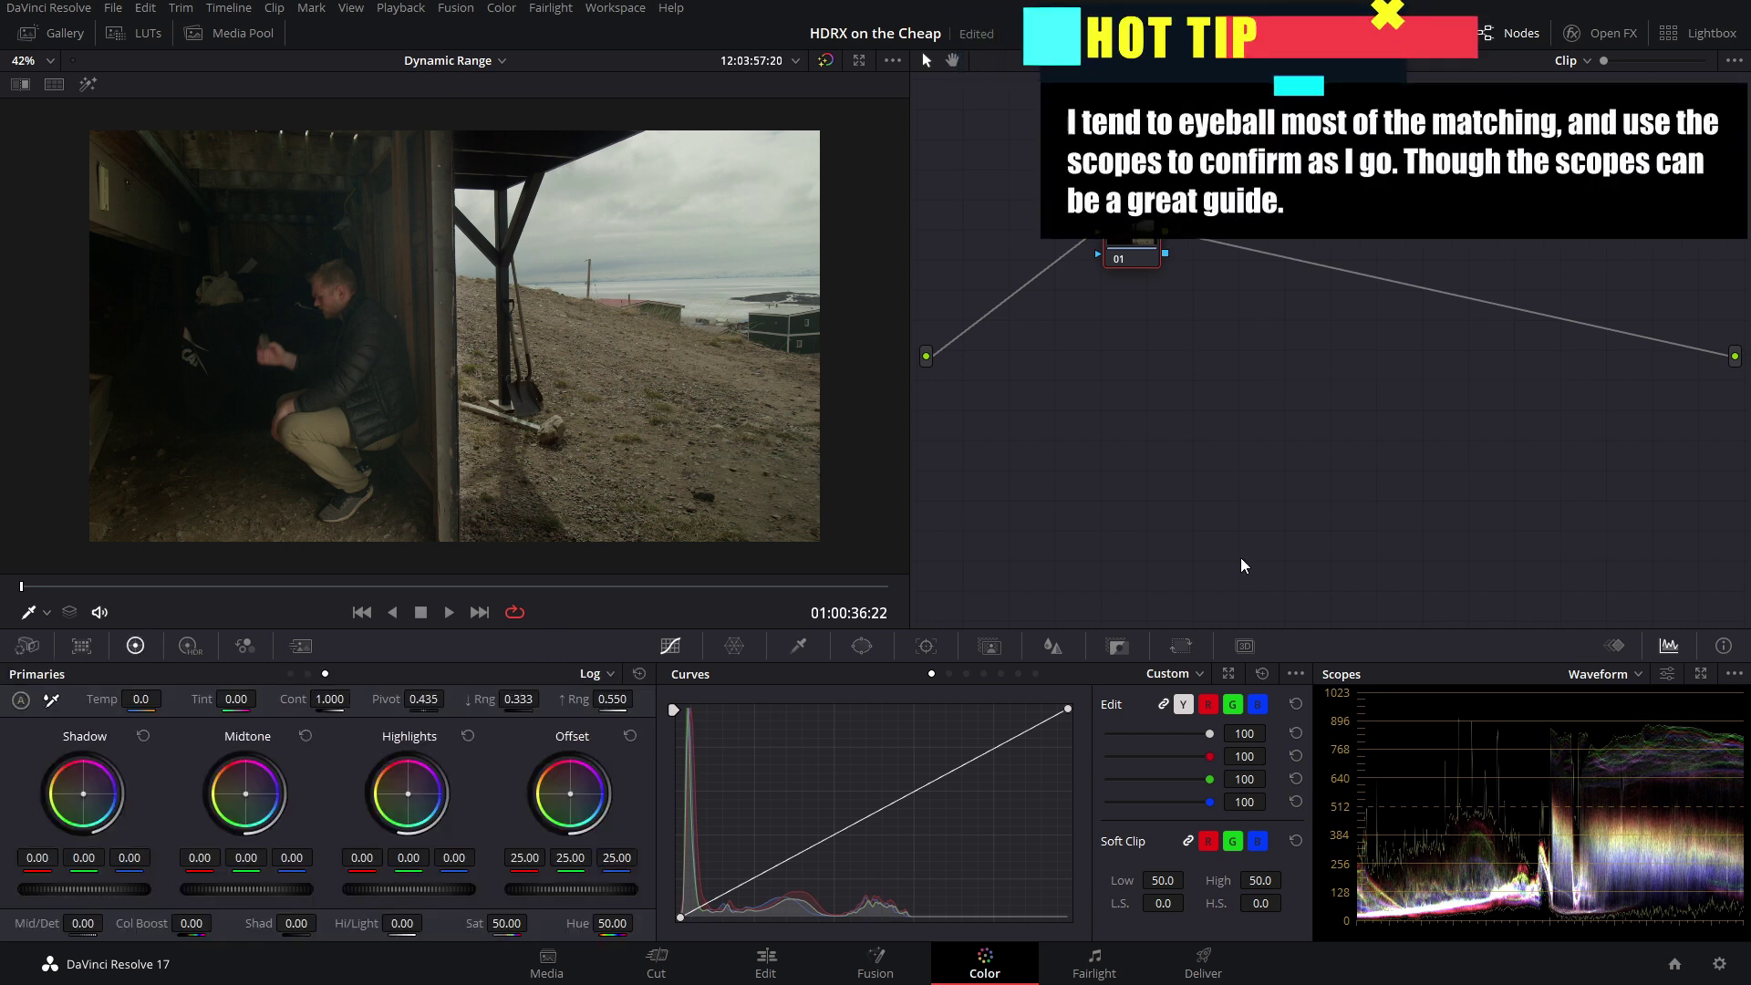
Step: Lower the Log shadows slightly and nudge gamma, then select the blended clip at a later frame
drag(83, 889, 78, 889)
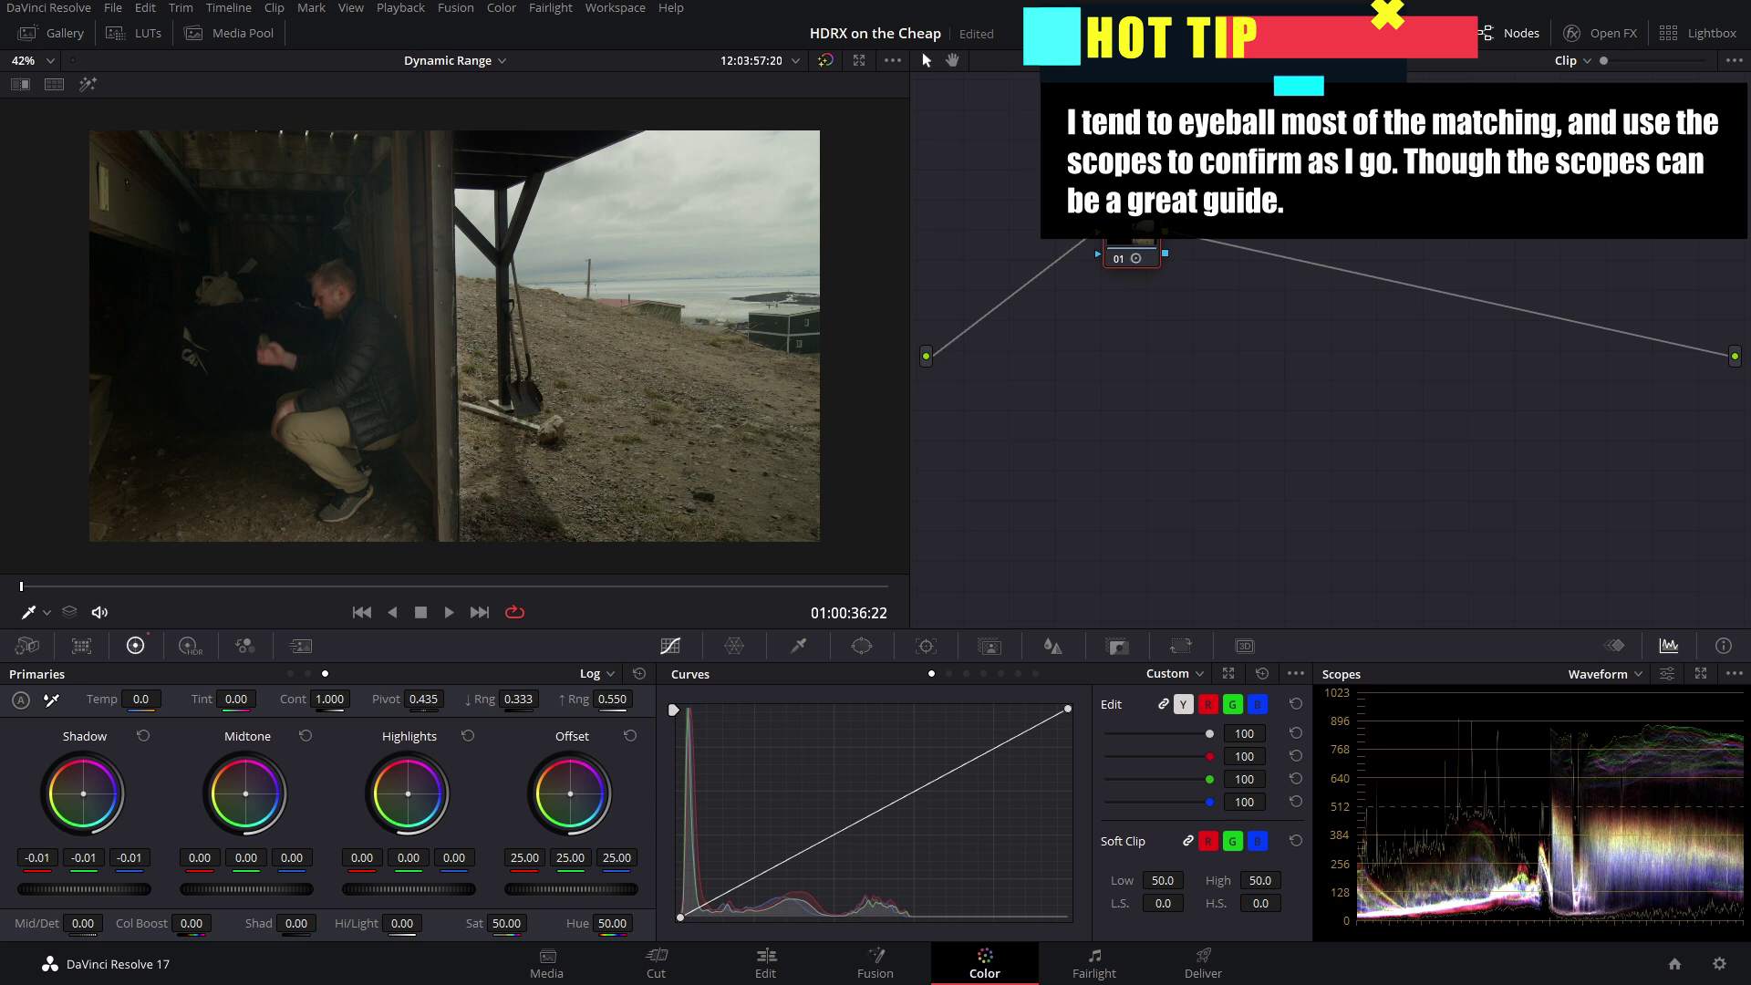
click(290, 674)
drag(213, 894, 219, 895)
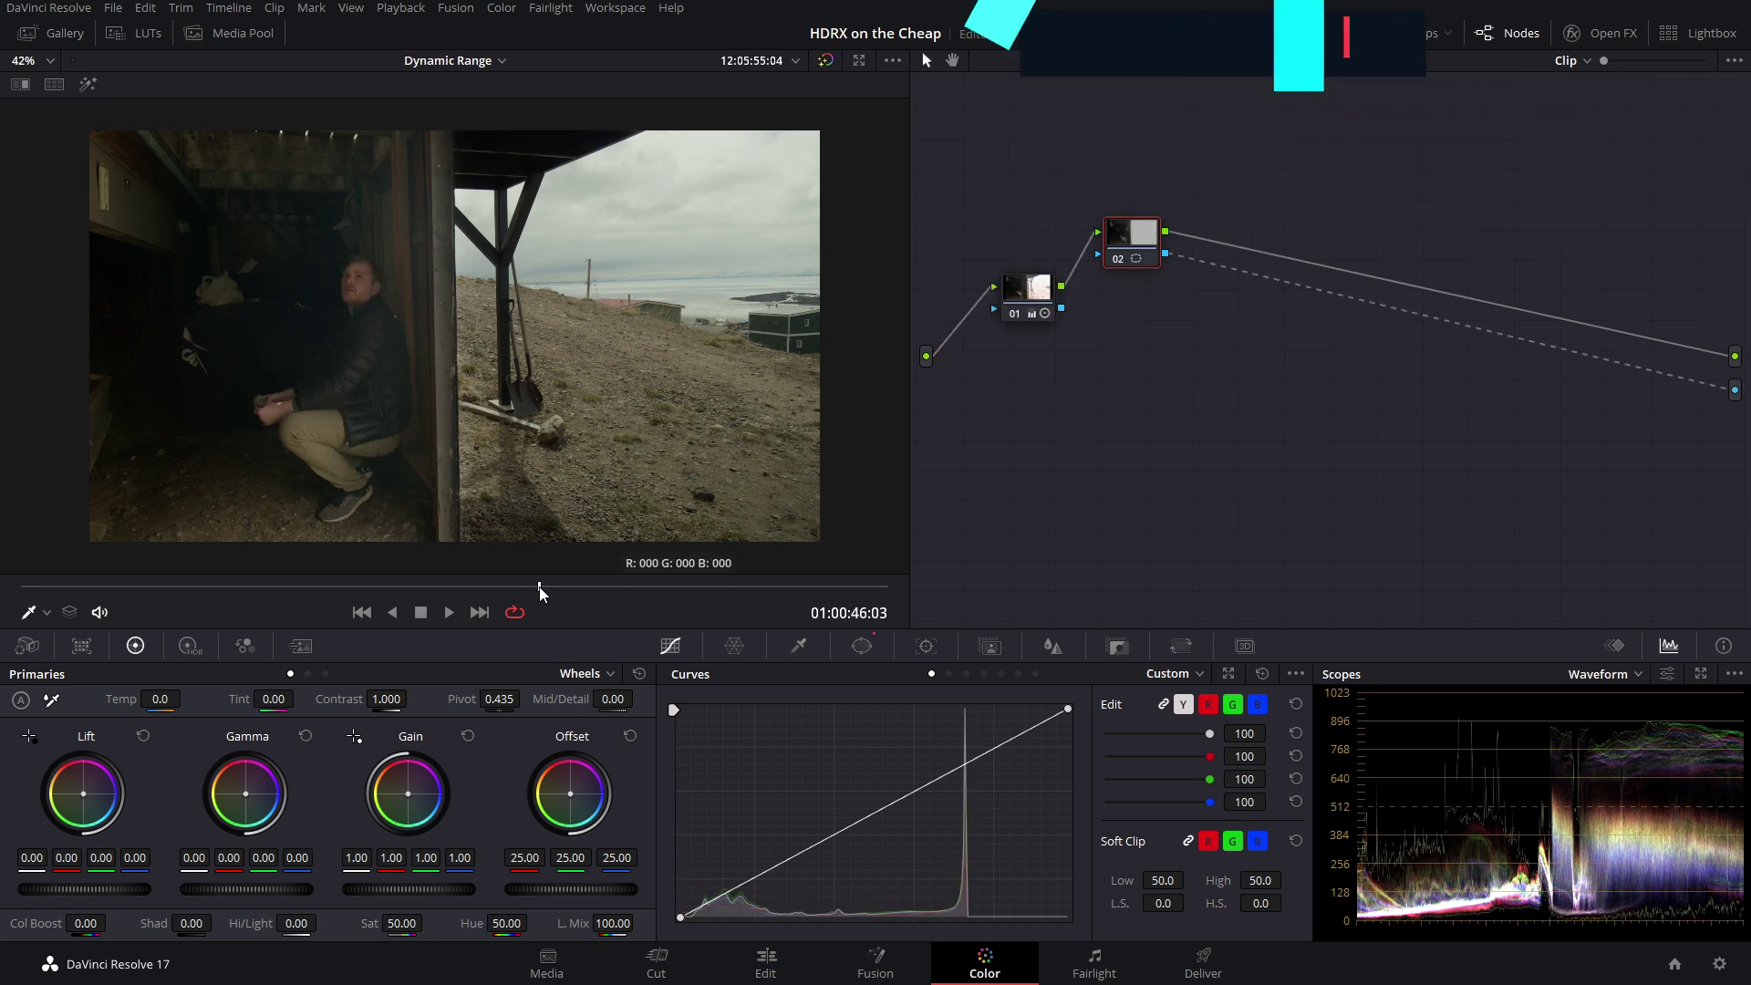
click(236, 587)
click(545, 587)
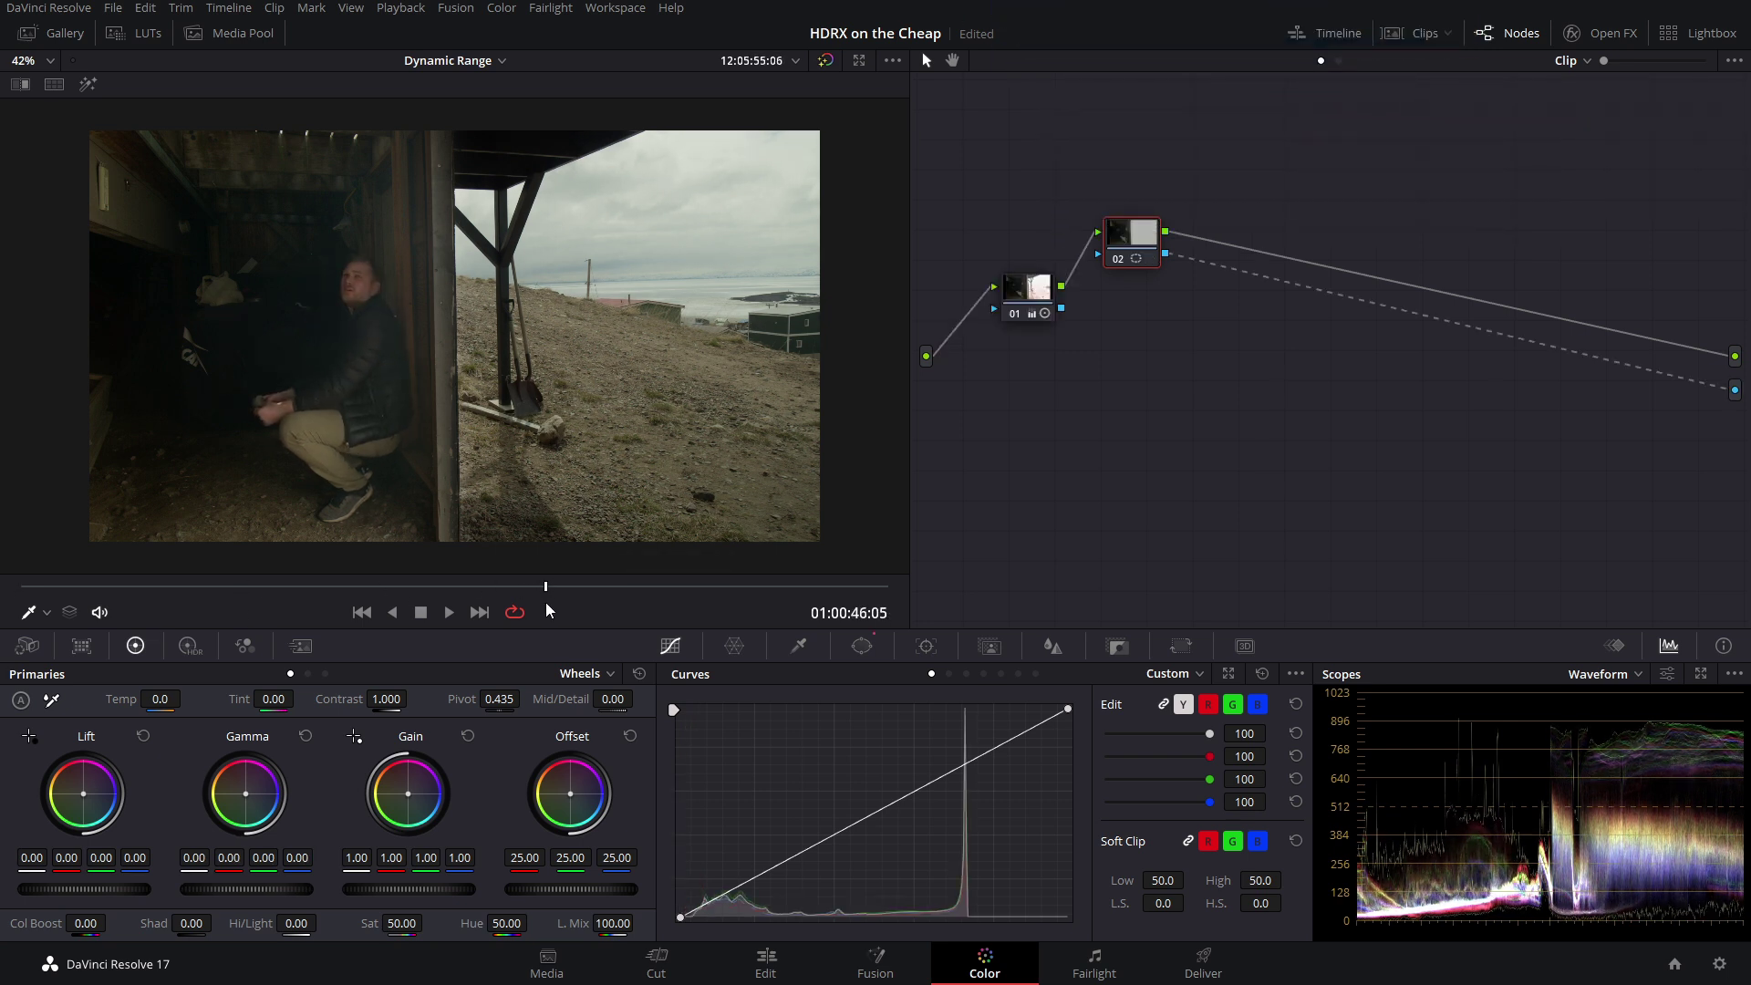
Step: On the Edit page, place an Adjustment Clip on V3 above both shed clips
click(766, 960)
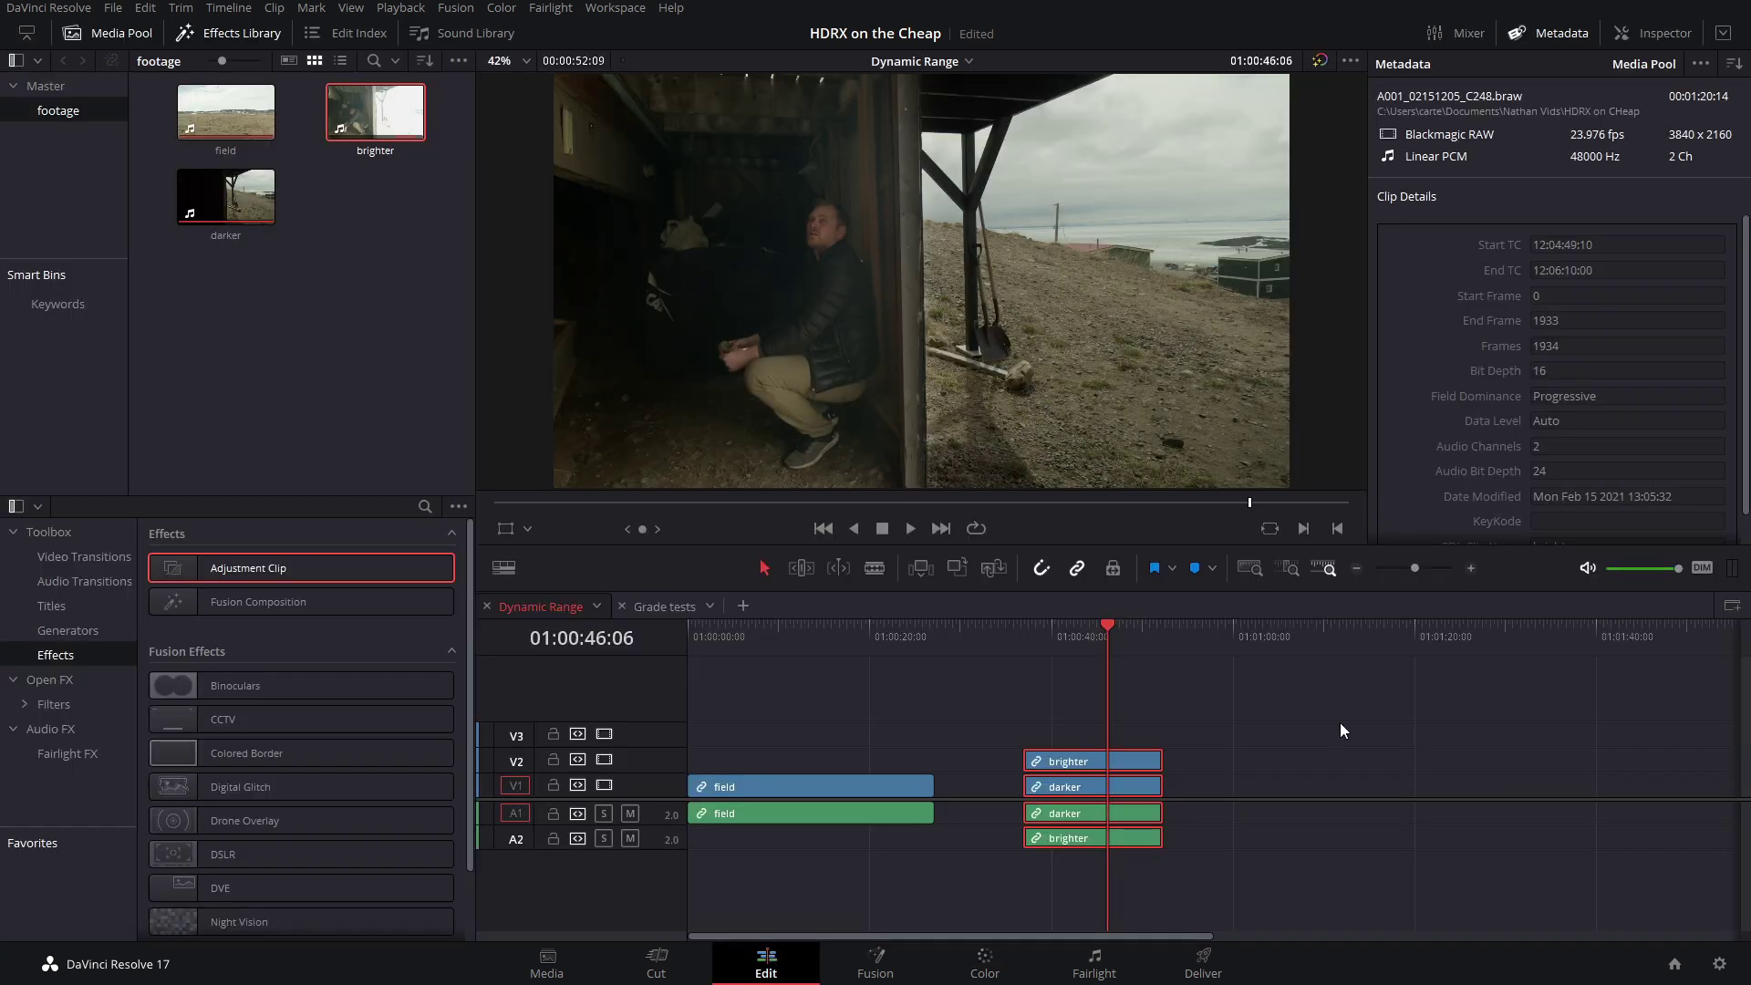
drag(1238, 913, 1080, 731)
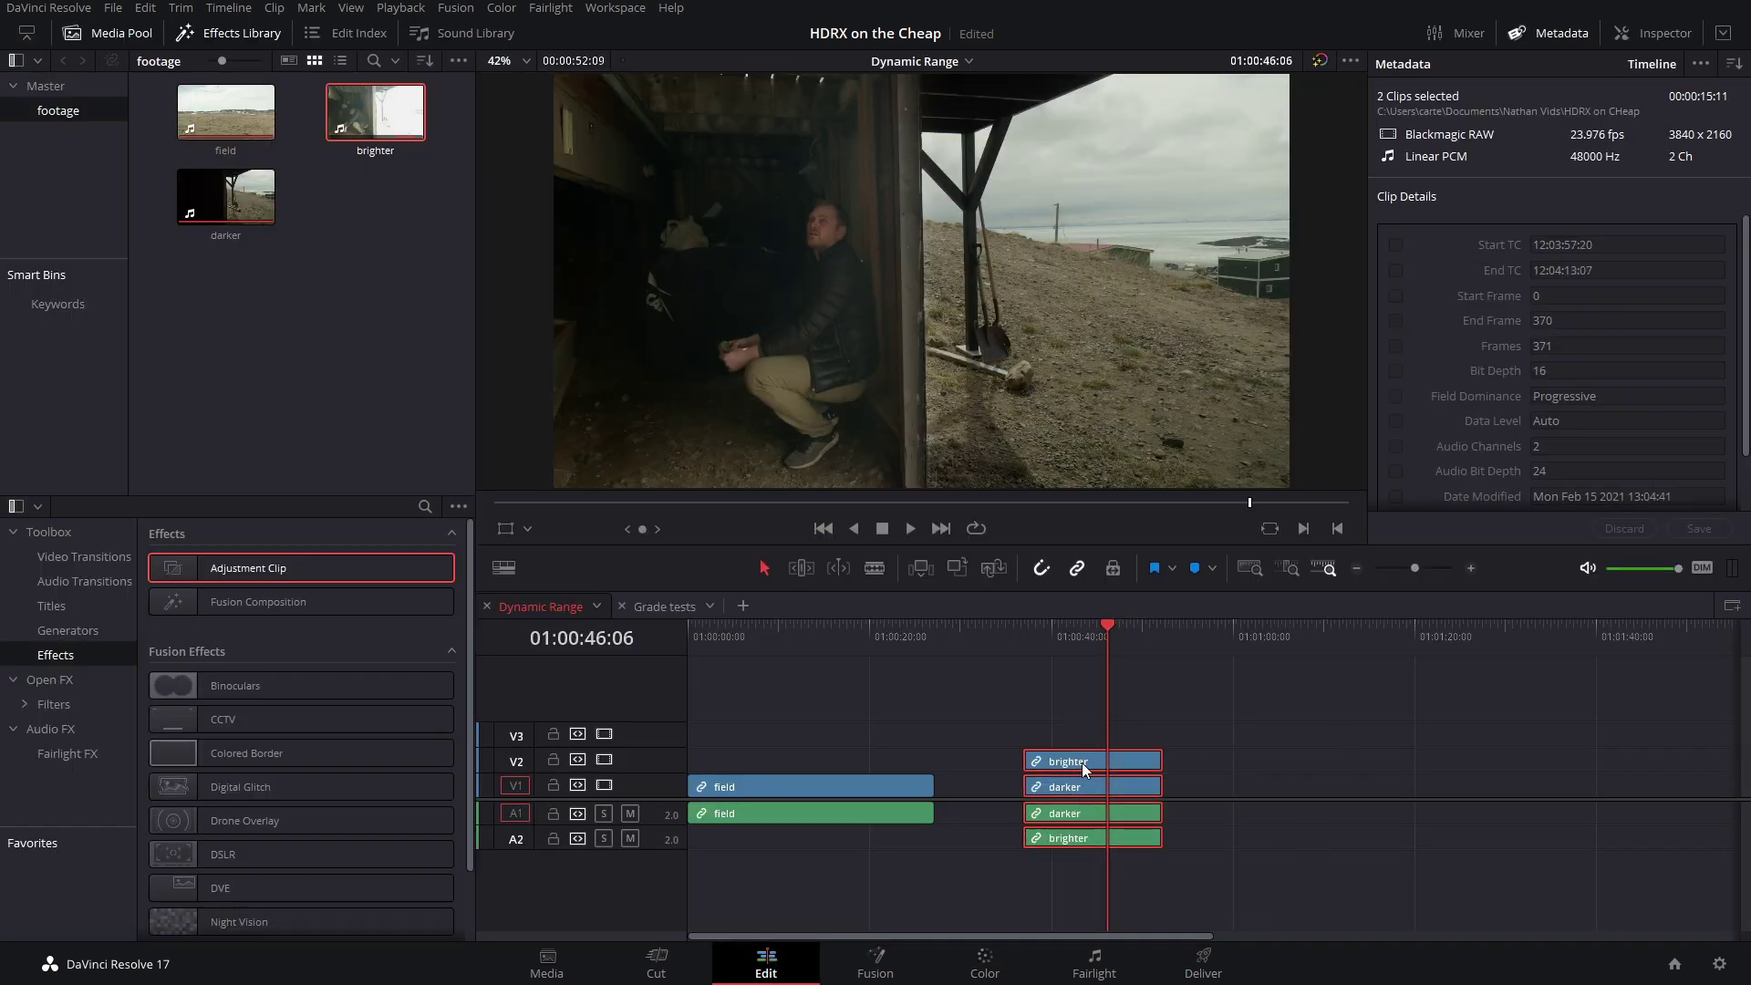
right_click(1084, 769)
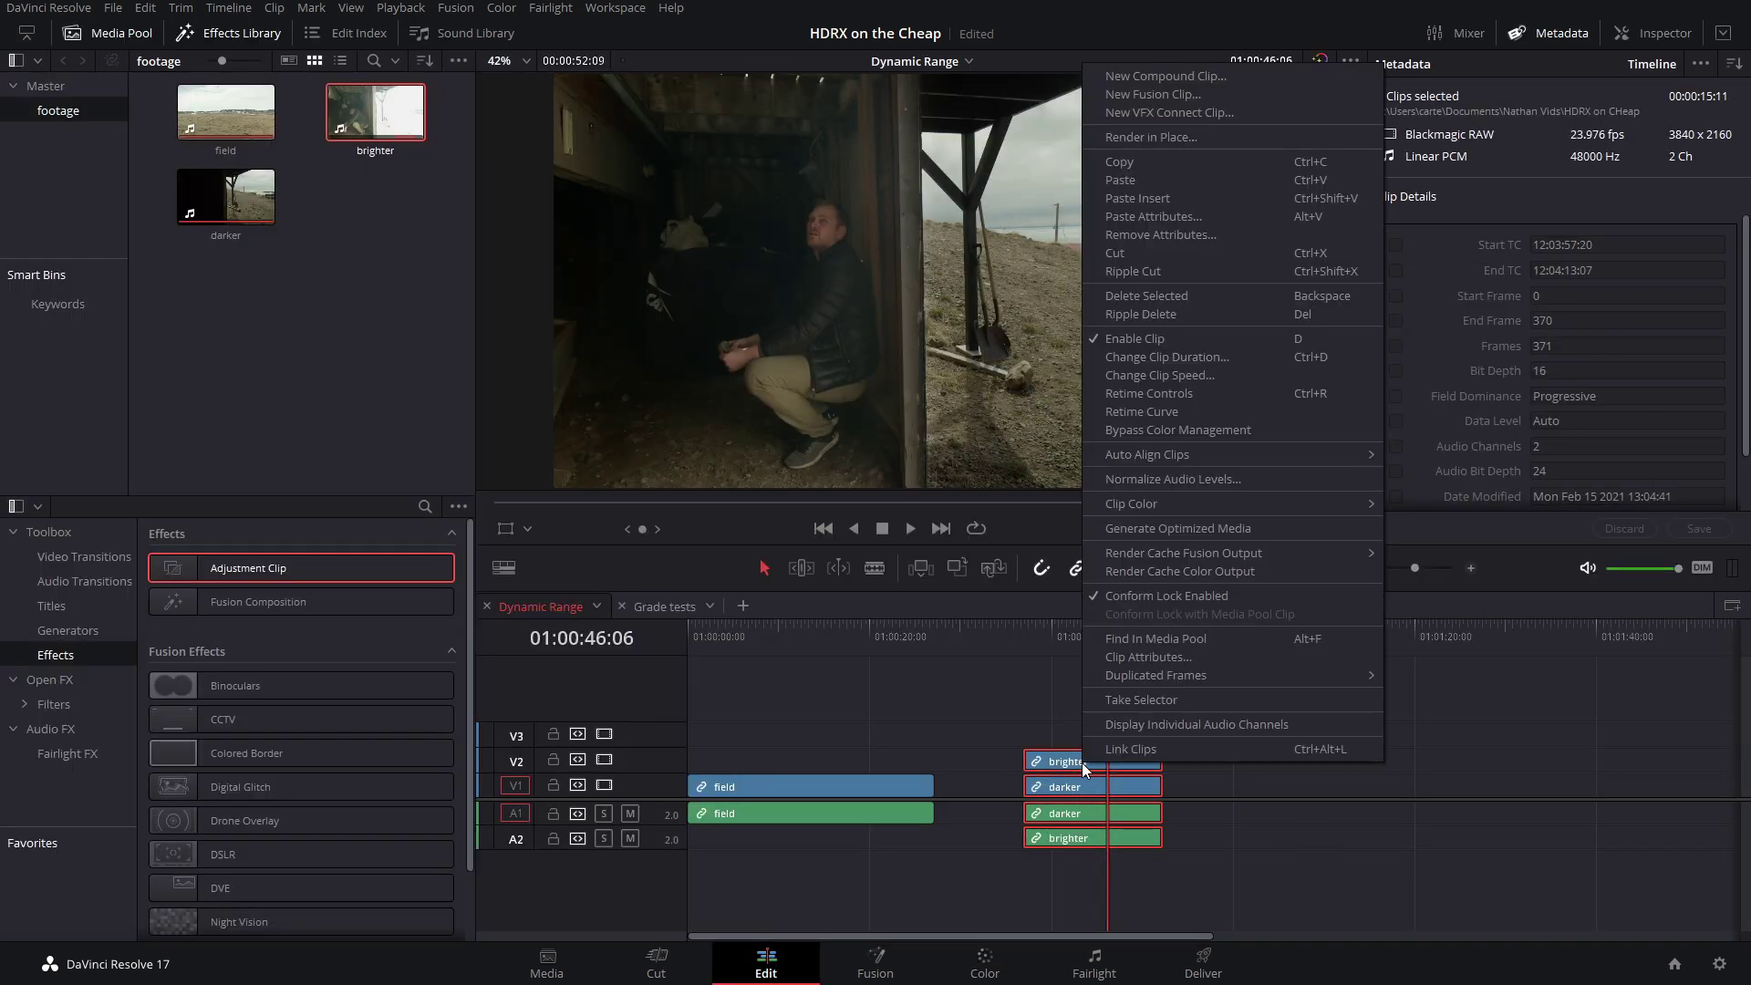
click(1466, 727)
drag(297, 571, 1162, 714)
Step: Grade the adjustment clip with Gamma and Gain lowered to 0.94
key(shift+6)
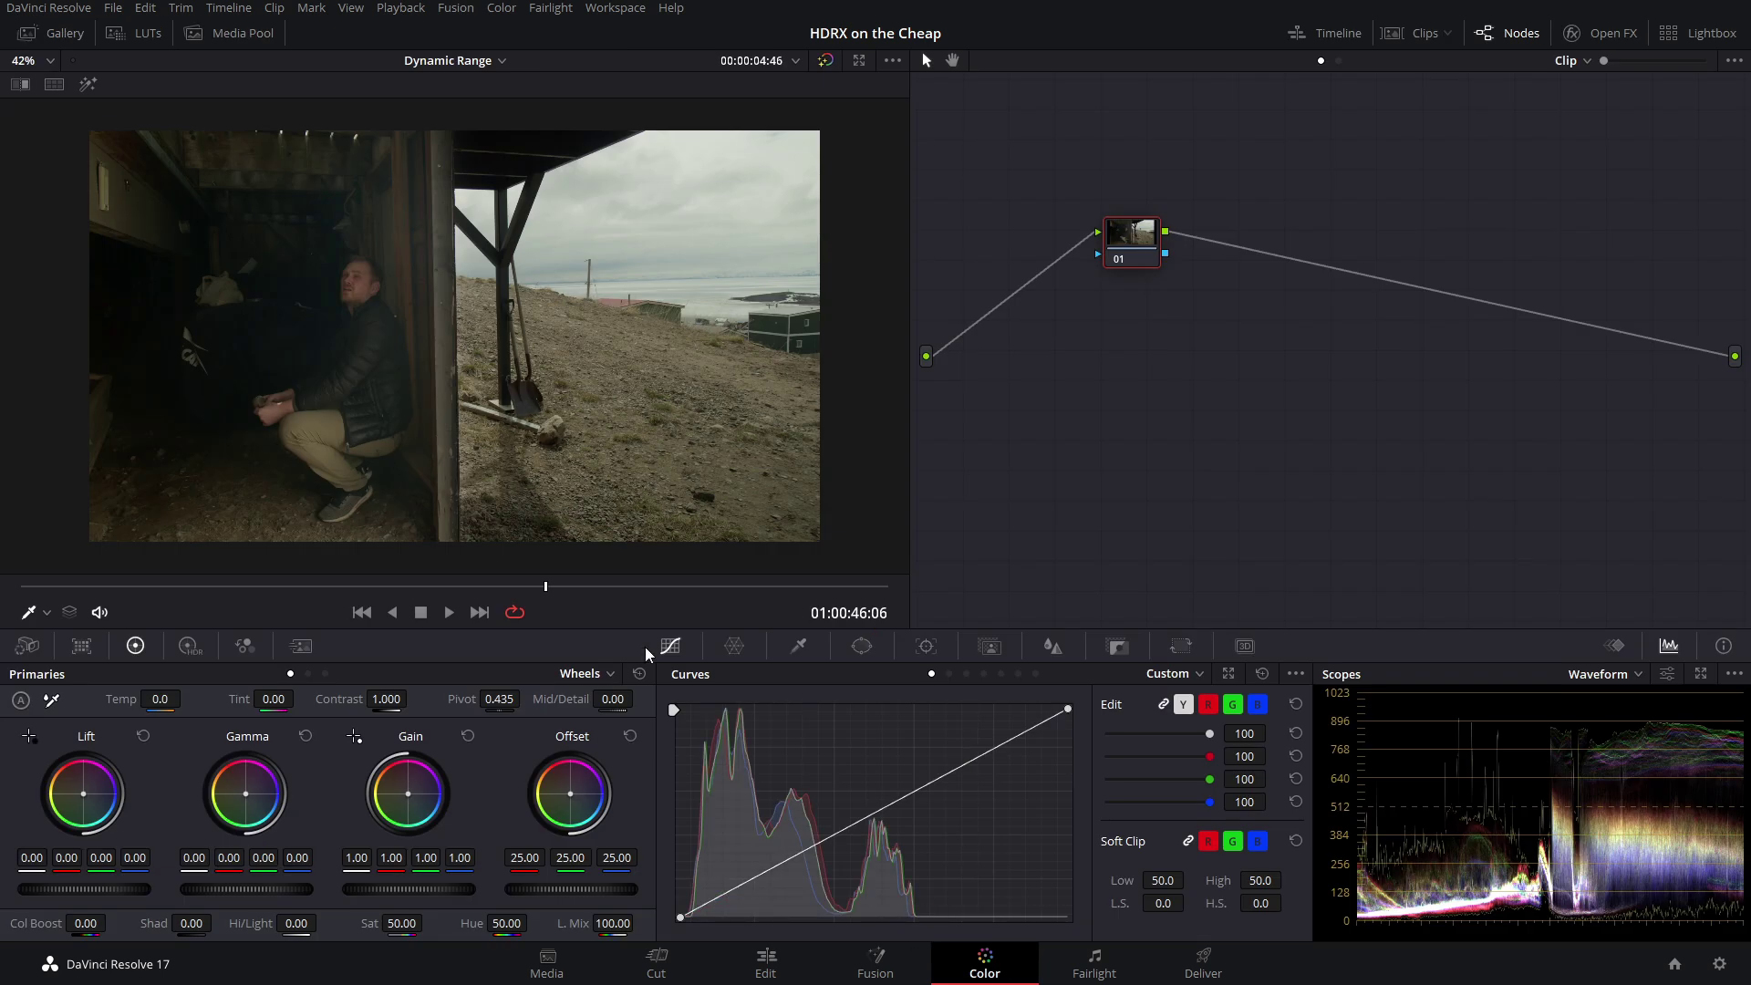
drag(248, 890, 237, 890)
drag(411, 889, 399, 889)
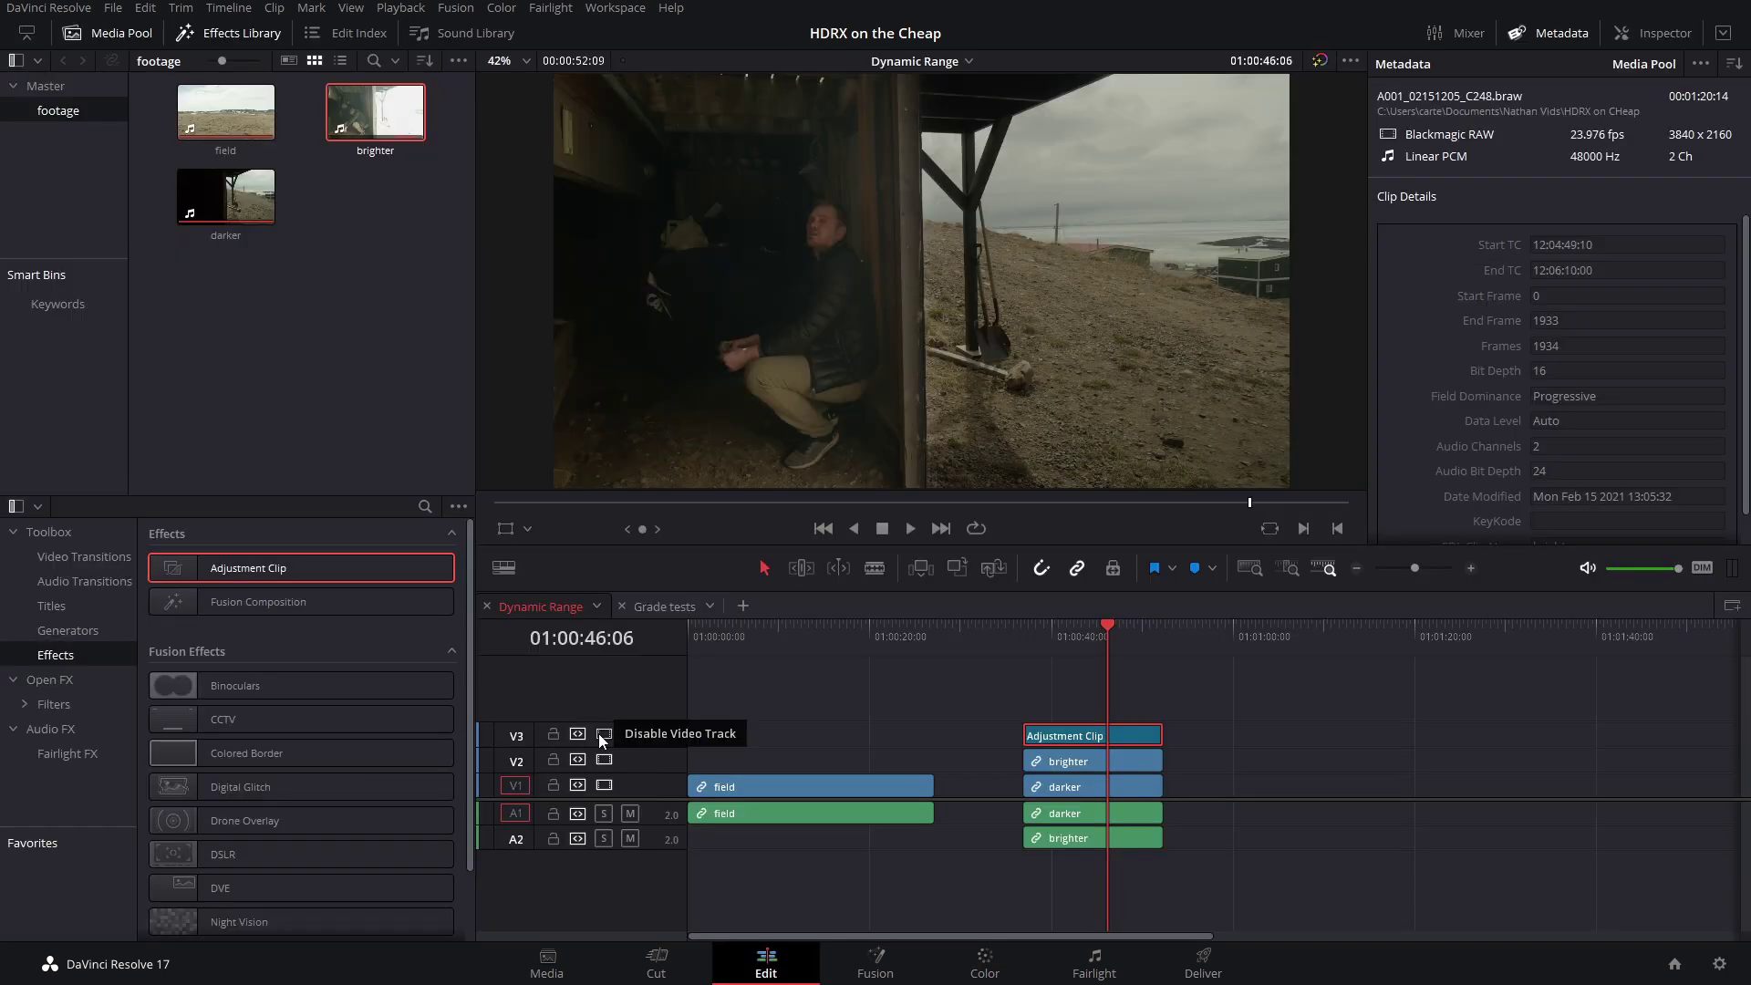
Step: Disable the V3 adjustment track, toggle the V2 brighter exposure off and on, and save
click(602, 734)
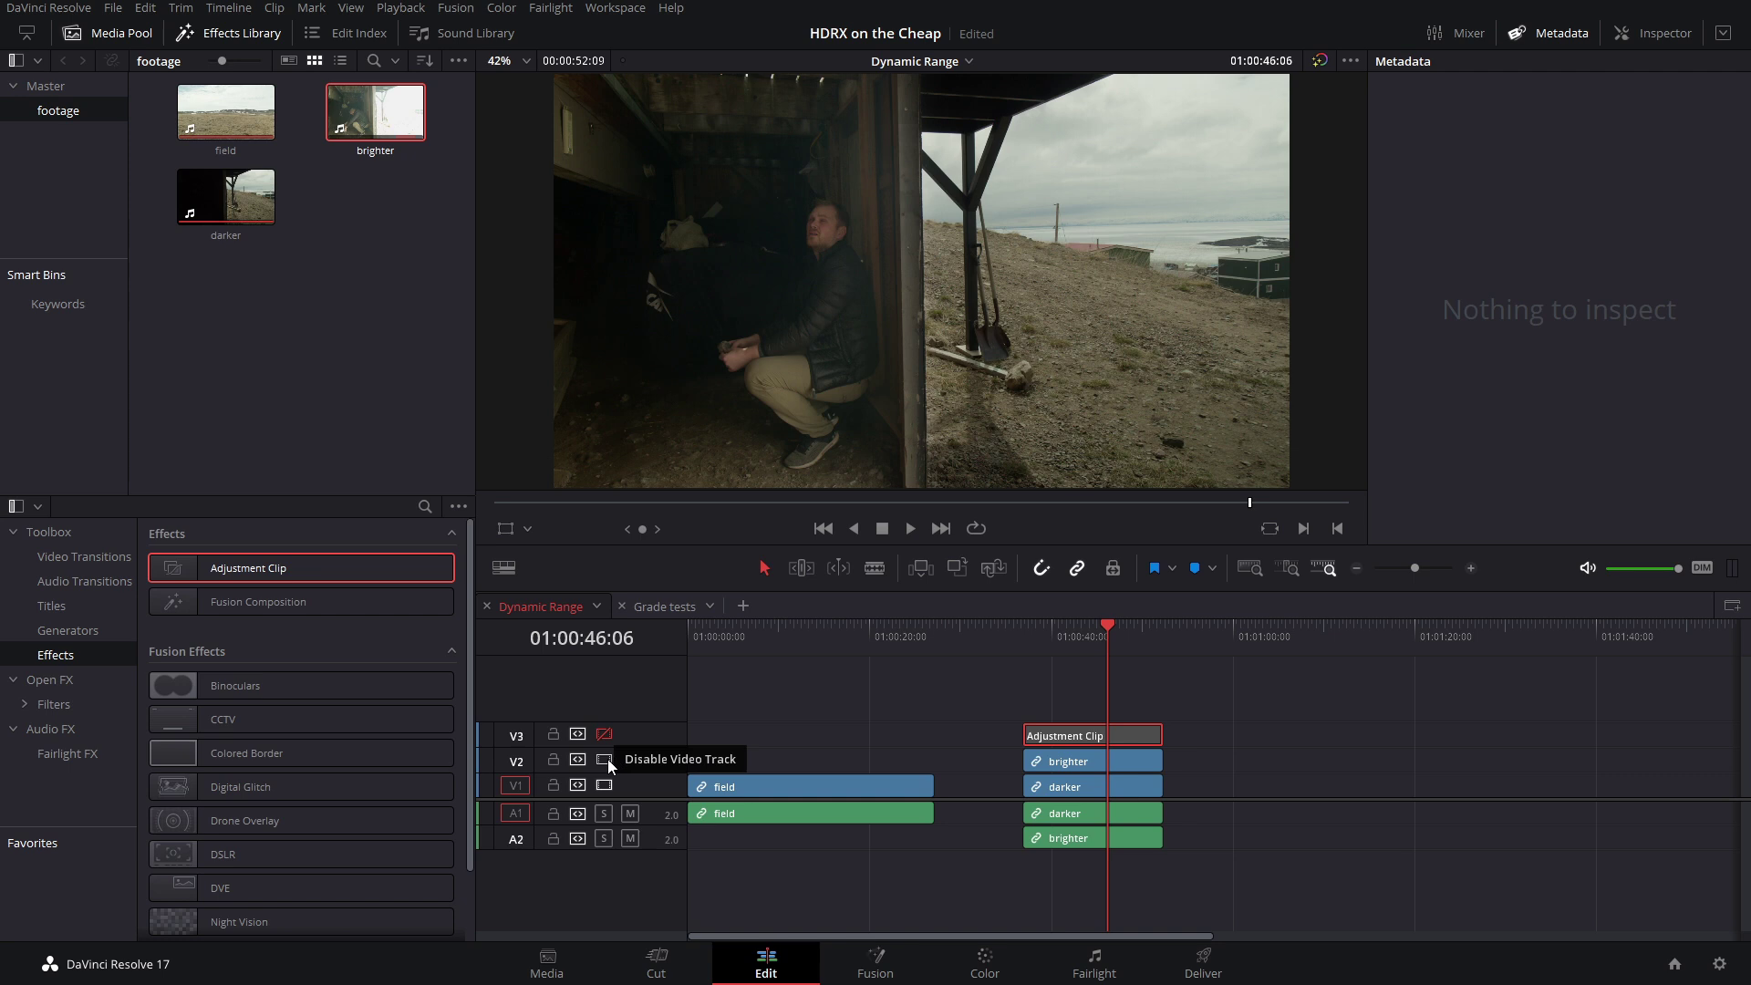
click(603, 760)
click(604, 759)
click(604, 760)
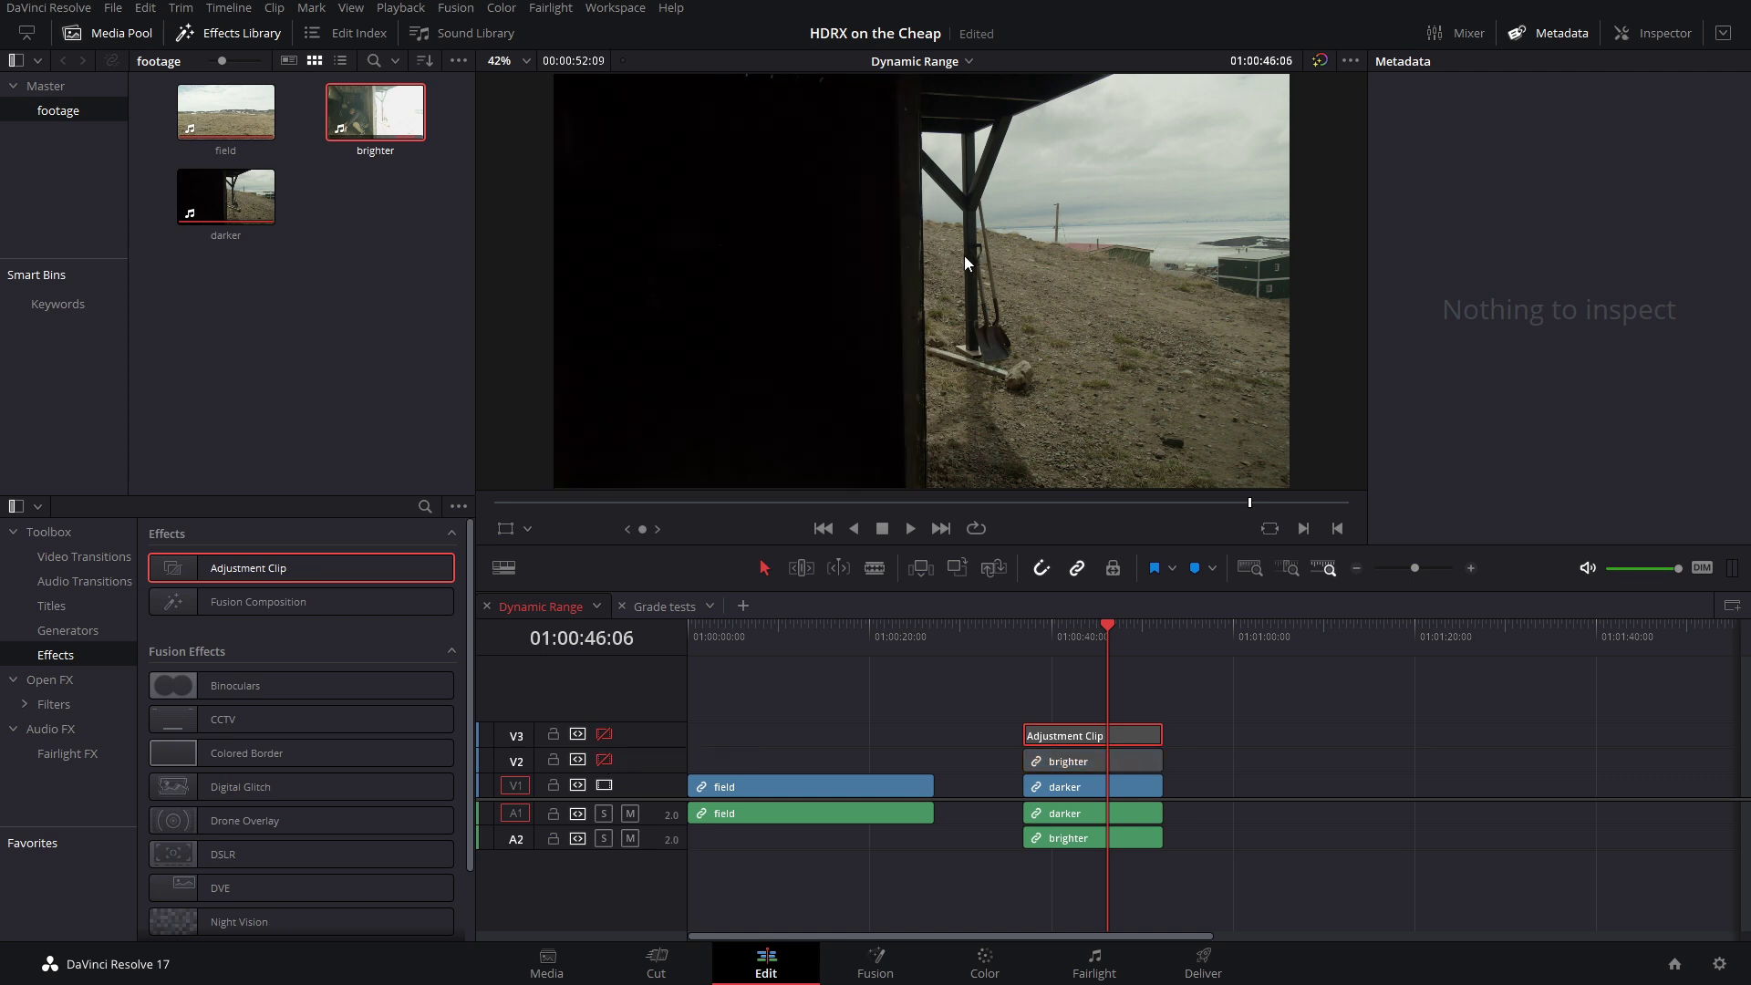
key(ctrl+s)
Step: Flip the V2 brighter exposure off and on again, ending with the blended composite shown
click(603, 759)
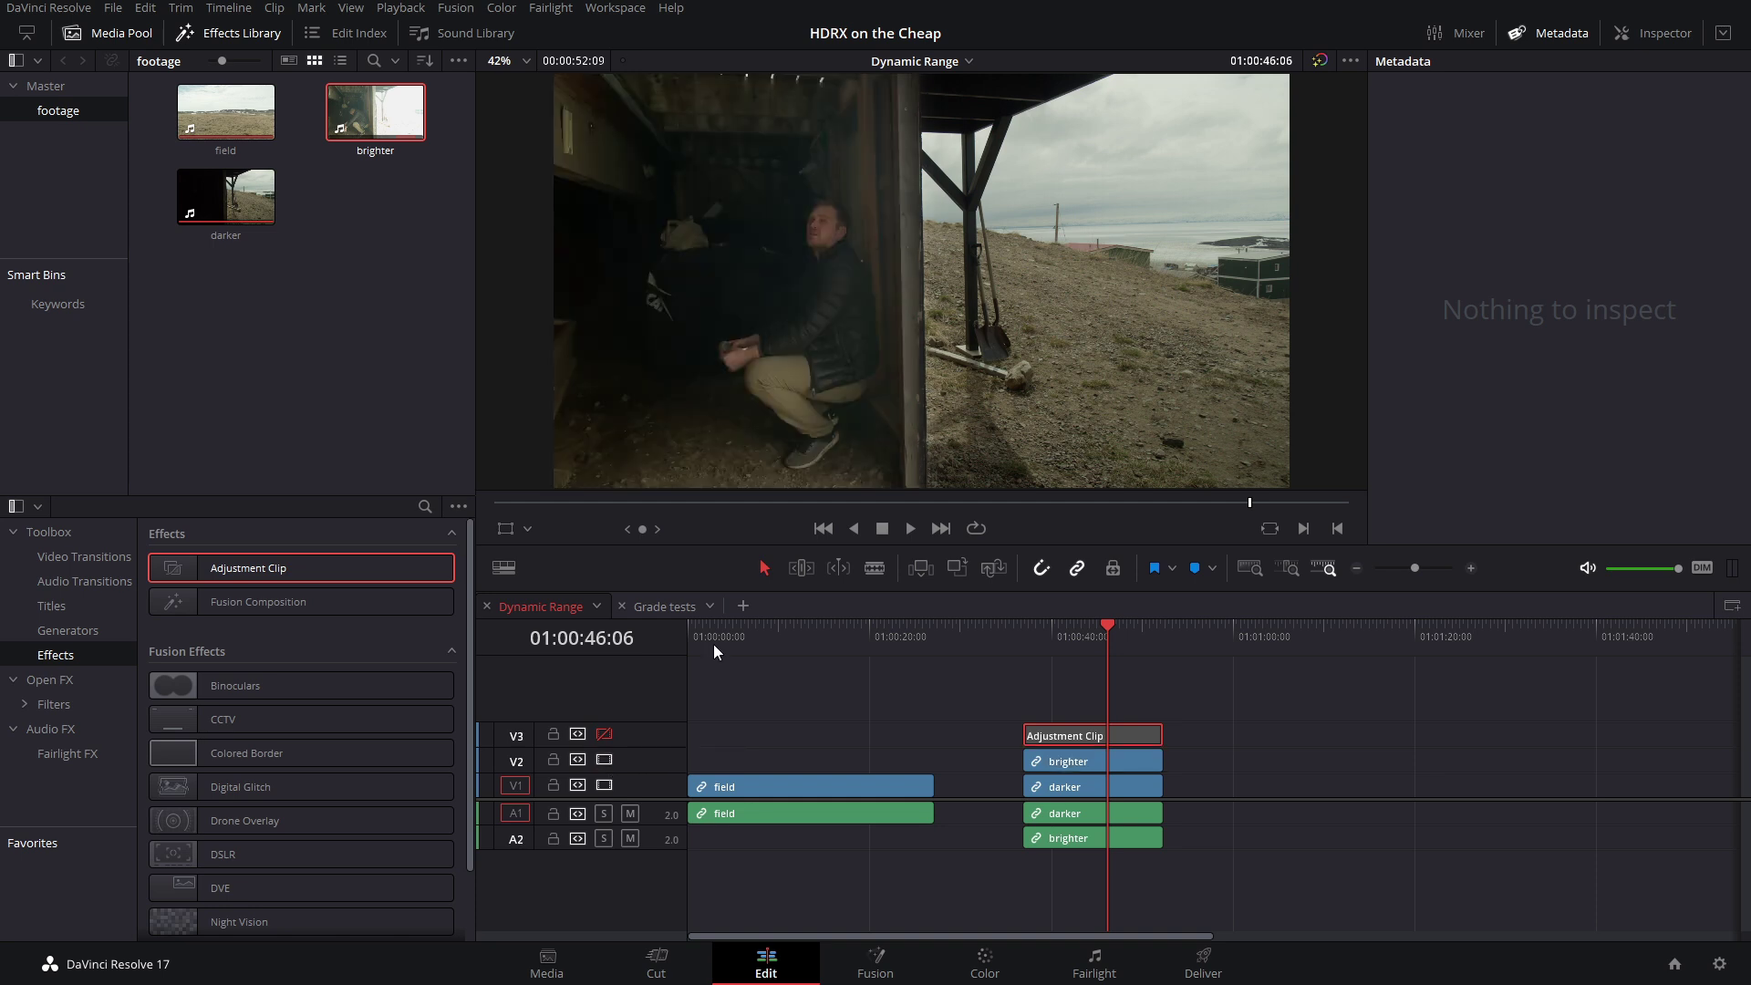
click(604, 759)
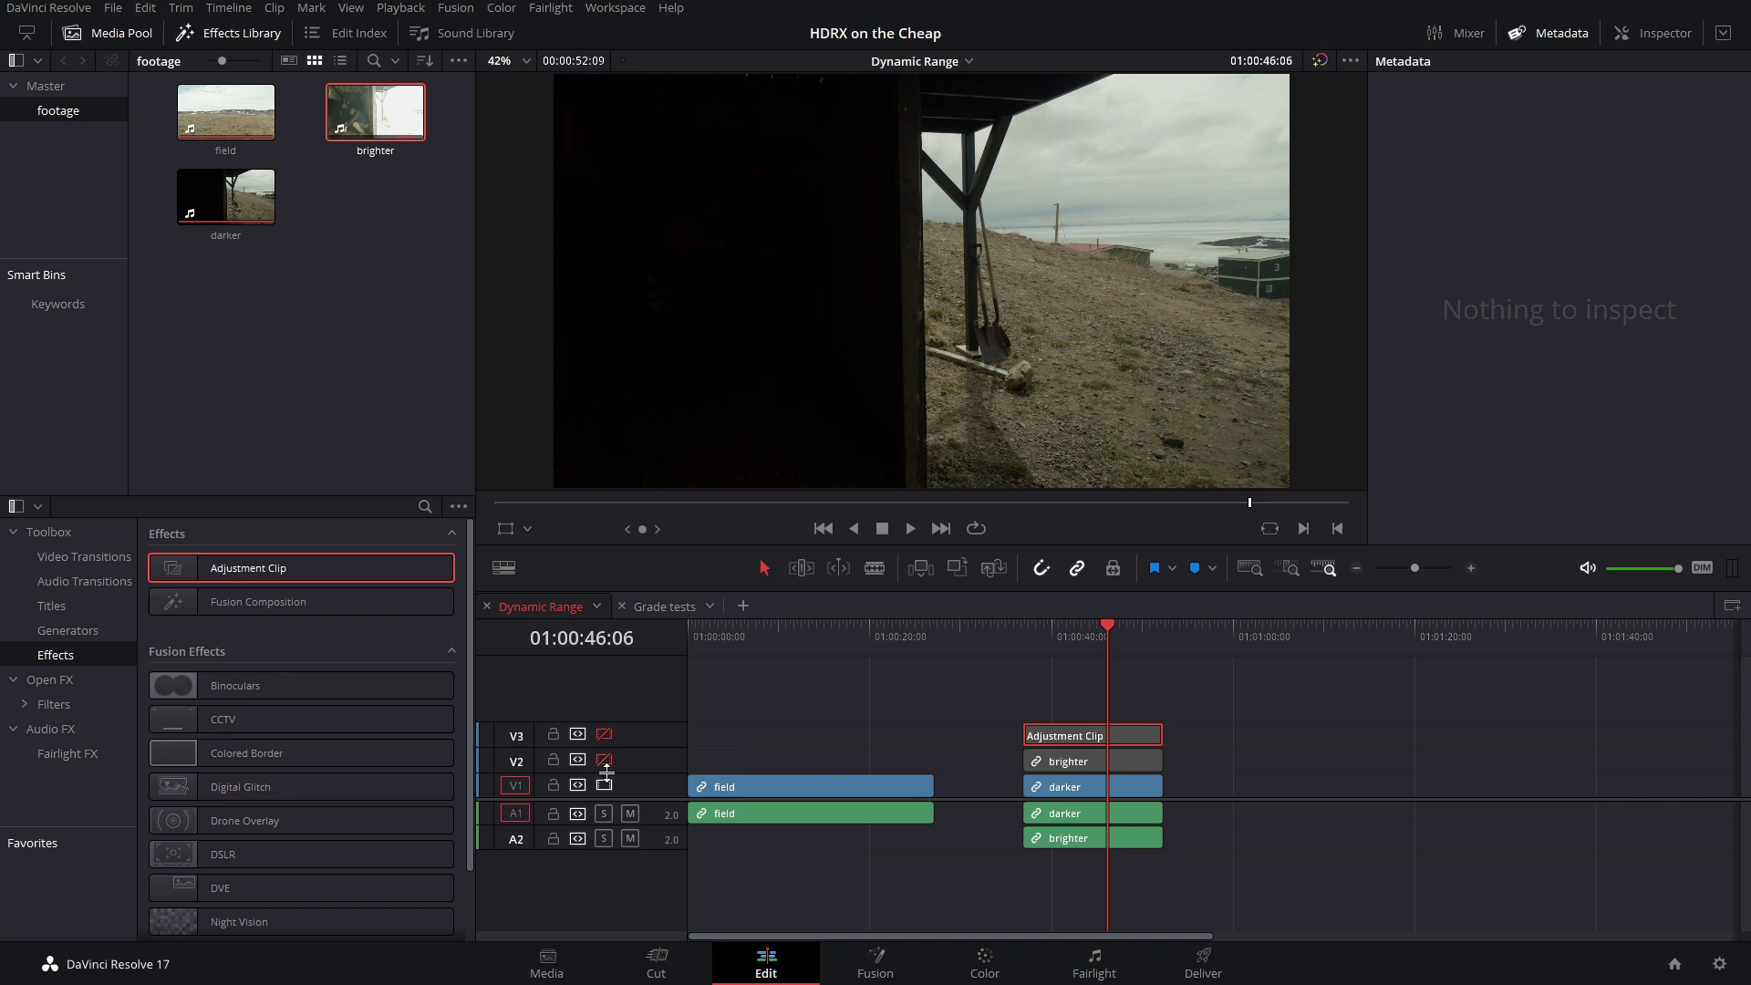
click(604, 759)
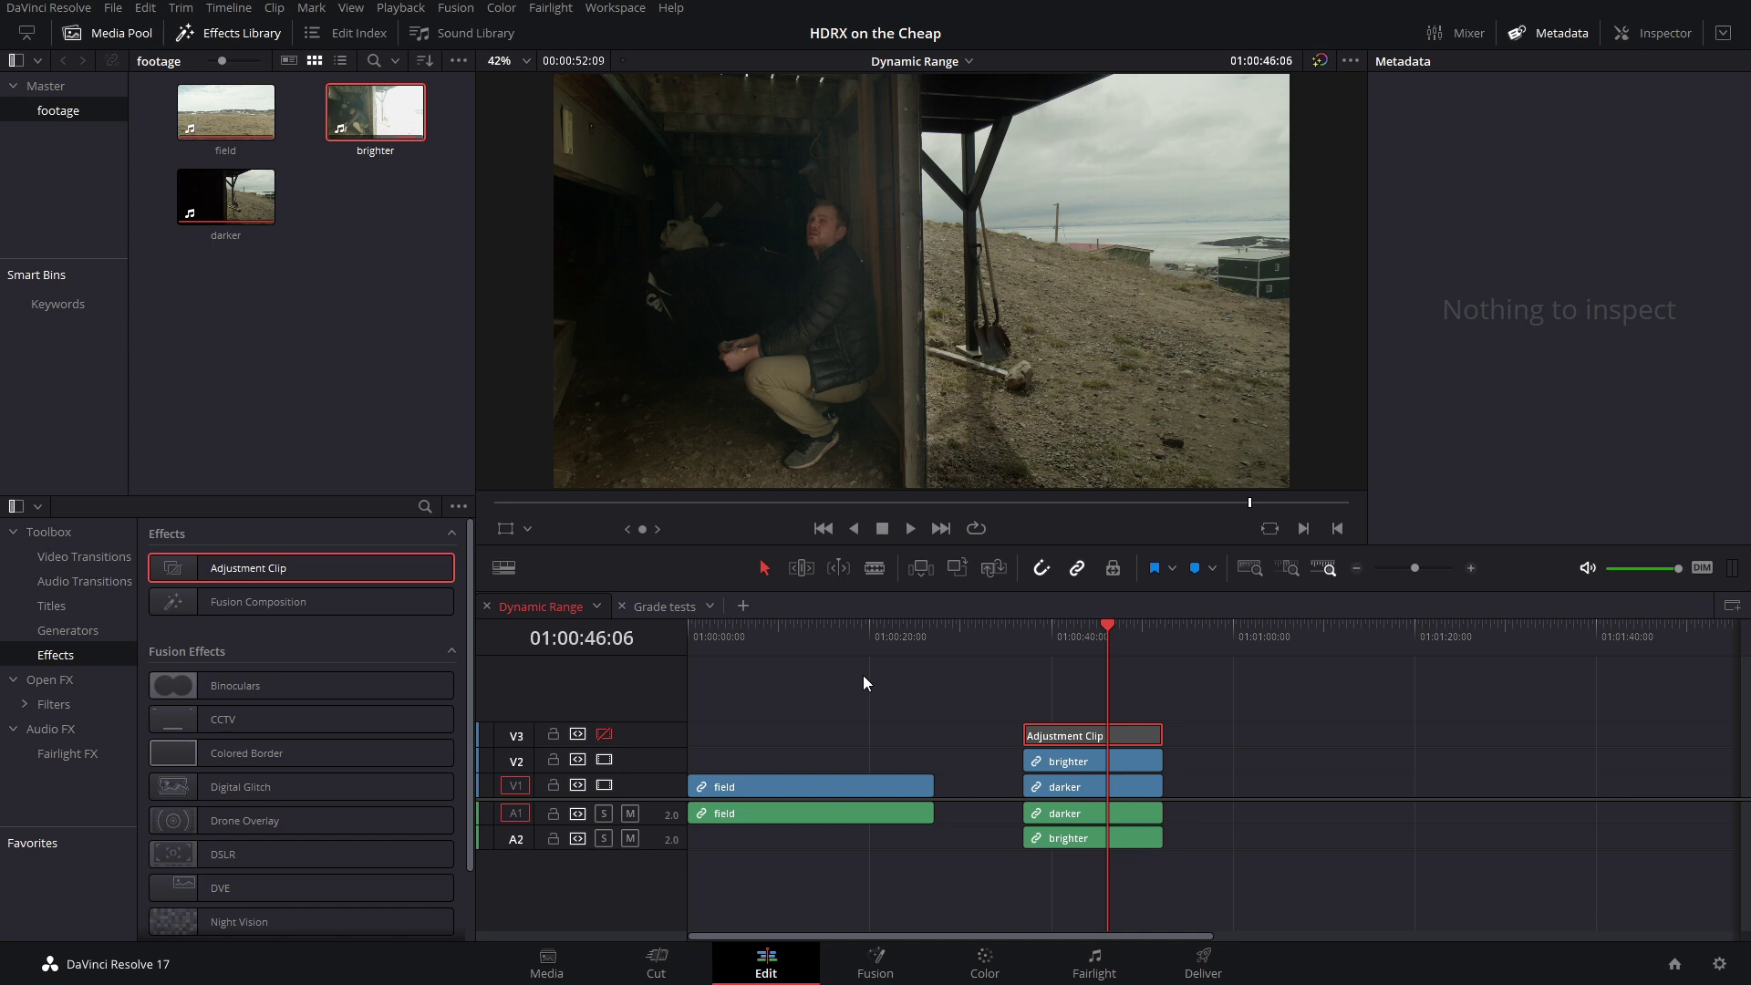